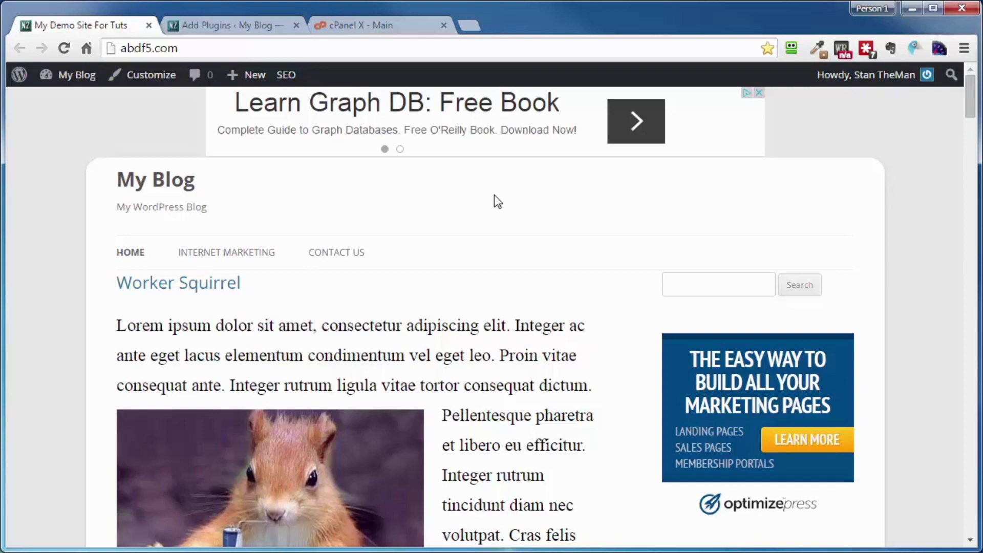
# Switch to the cPanel main page and open phpMyAdmin from the Databases section
pyautogui.click(357, 24)
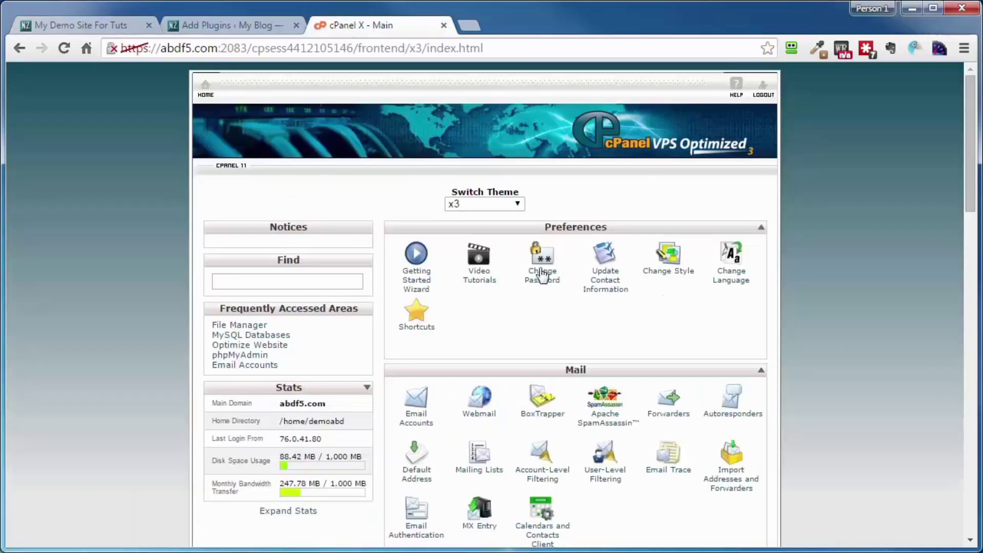
pyautogui.scroll(-6, 800, 279)
pyautogui.scroll(-6, 800, 285)
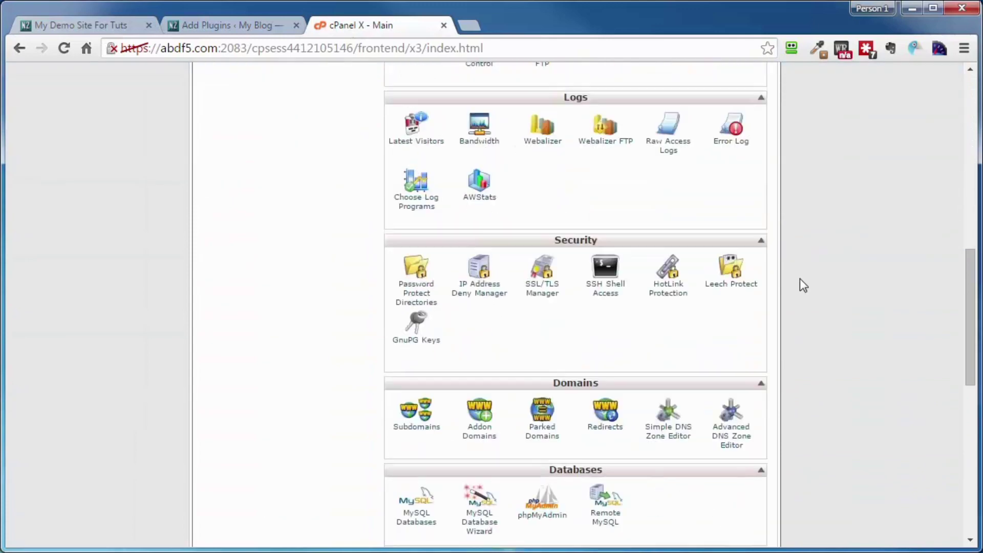
pyautogui.scroll(-3, 800, 285)
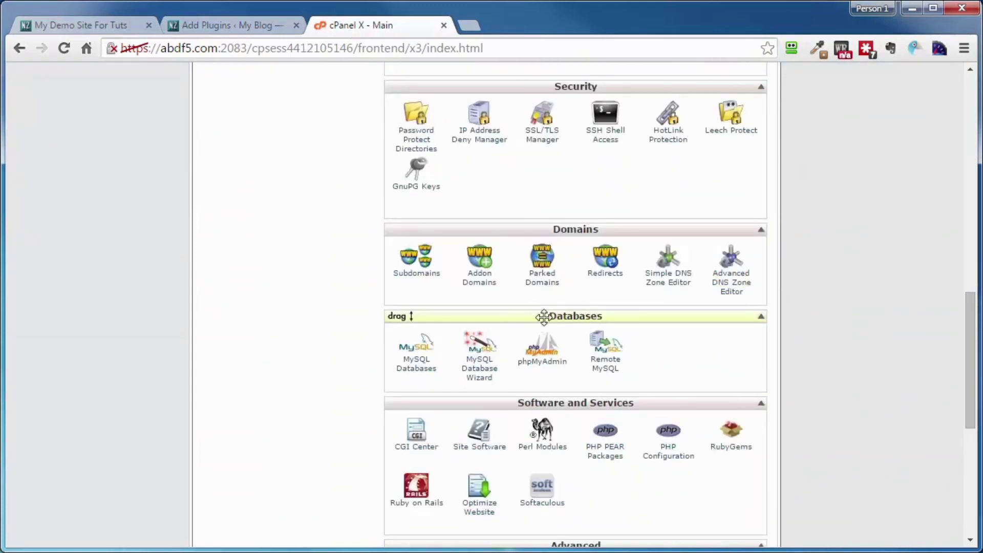
pyautogui.click(545, 369)
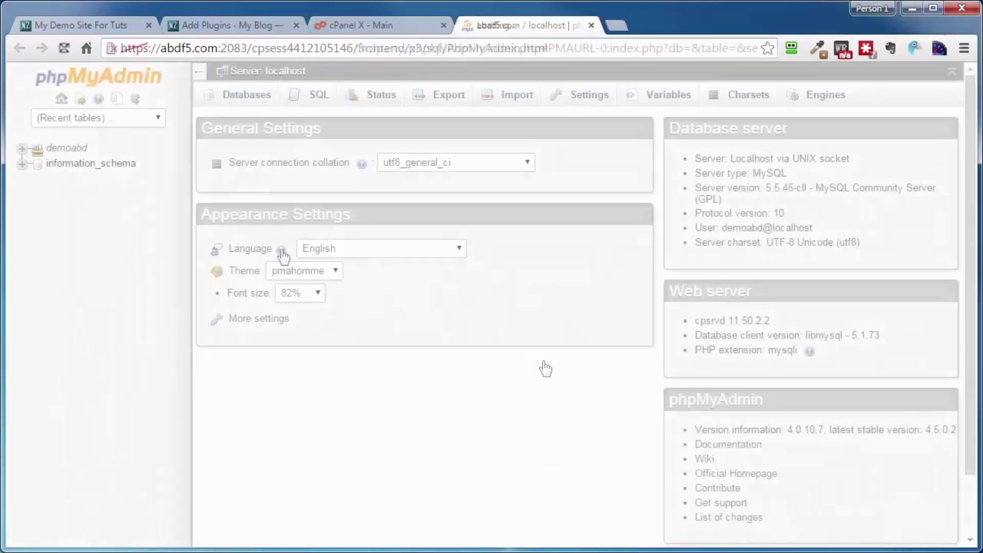
# Expand the demoabd database group and open the table structure of the demoabd_wp832 database
pyautogui.click(22, 149)
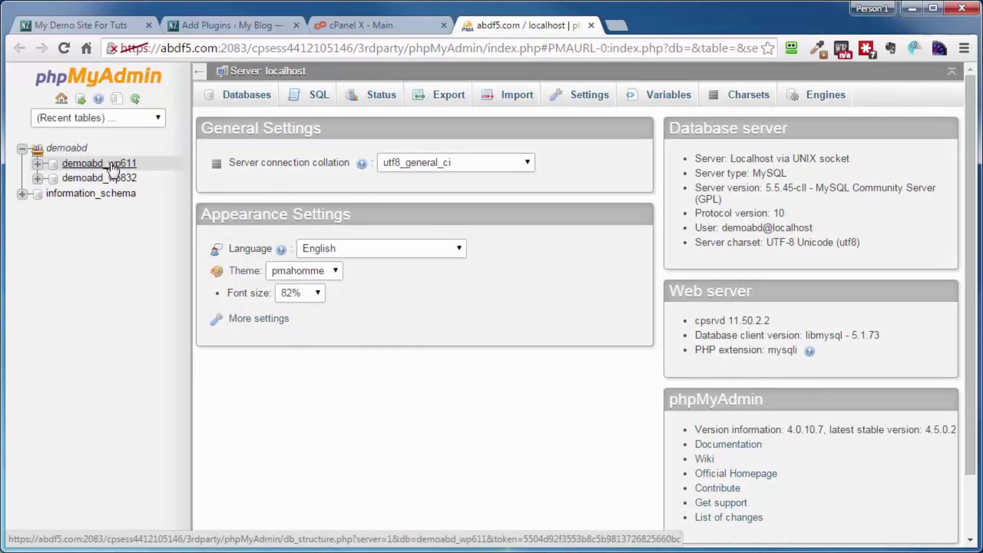
pyautogui.click(81, 180)
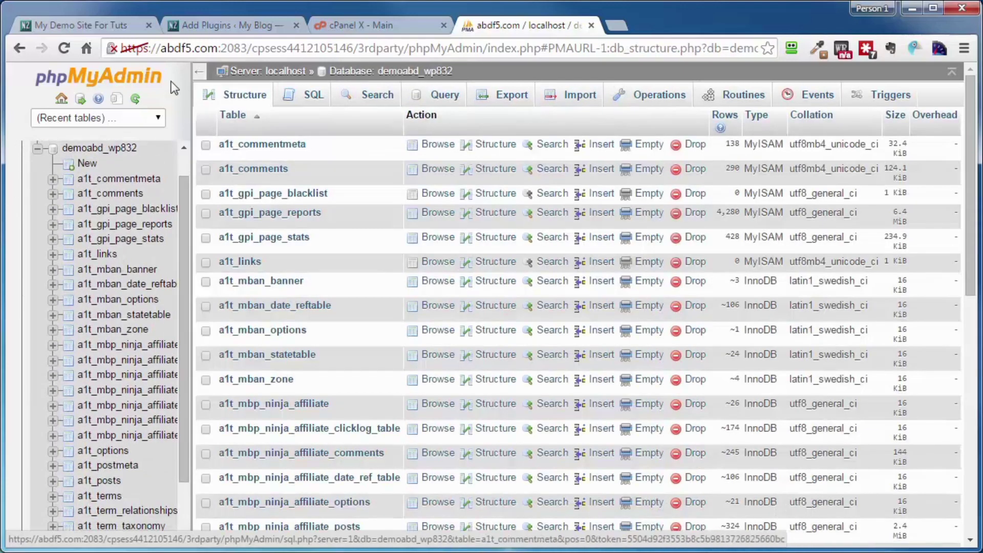
pyautogui.click(109, 32)
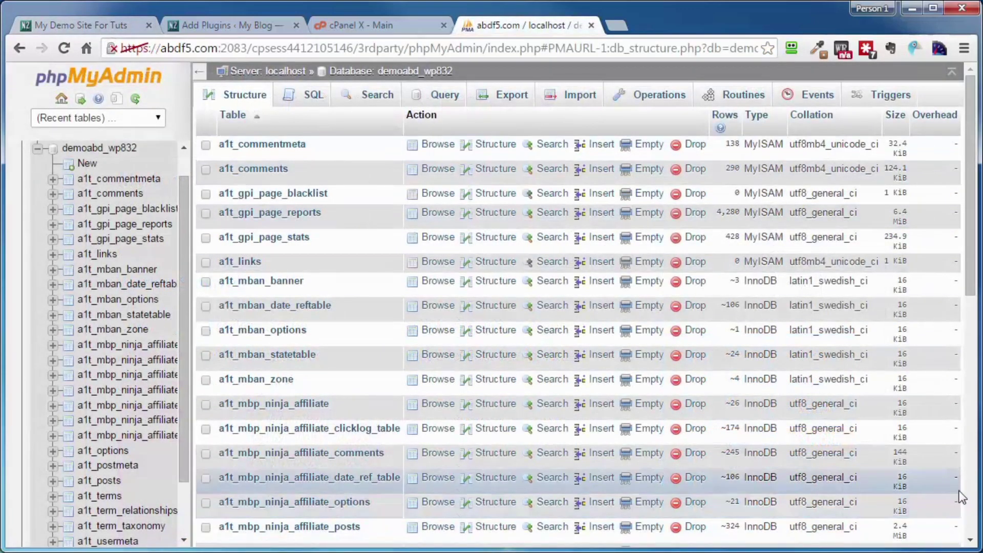
pyautogui.moveTo(978, 495); pyautogui.dragTo(982, 494)
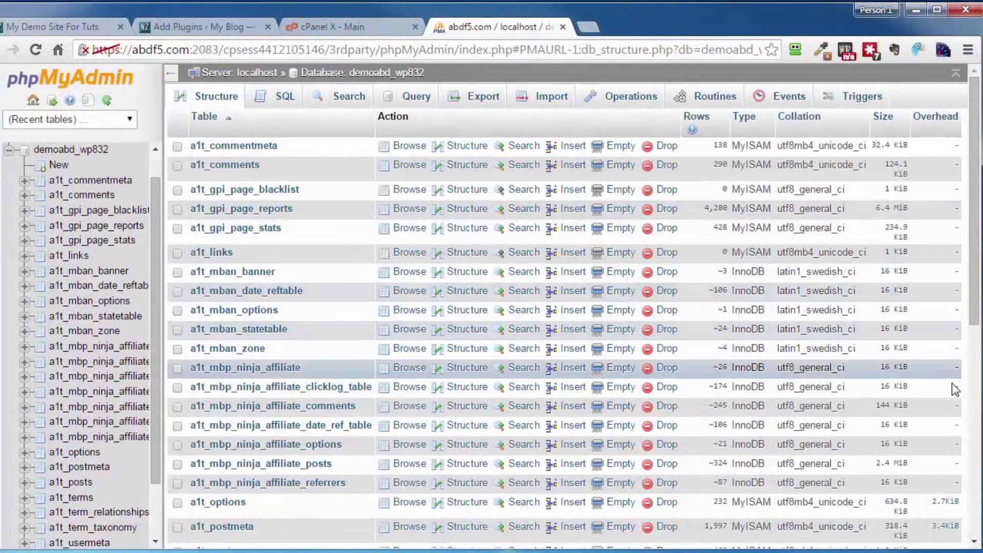
# Select only the tables having overhead in demoabd_wp832 and run Optimize table on them
pyautogui.scroll(-1, 975, 297)
pyautogui.scroll(-5, 976, 300)
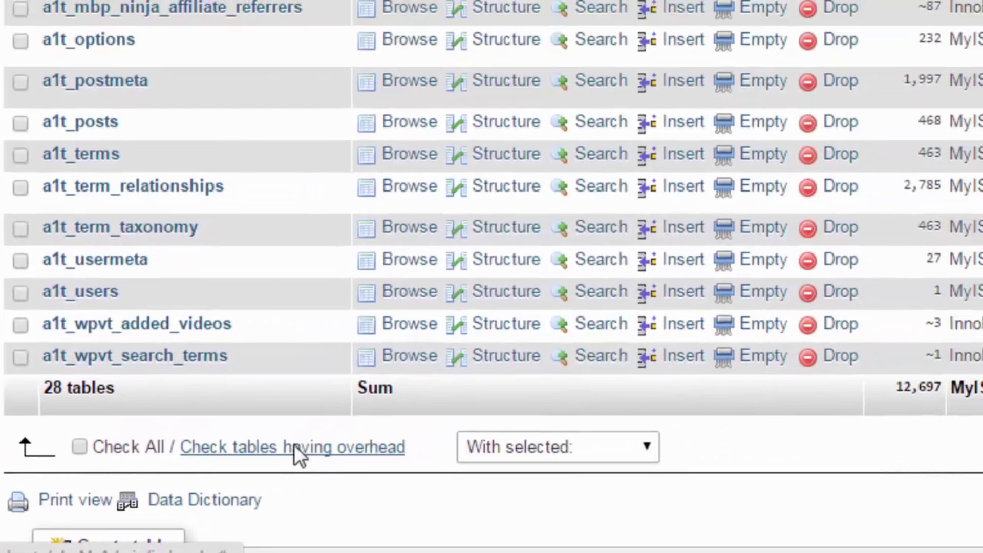
pyautogui.click(394, 378)
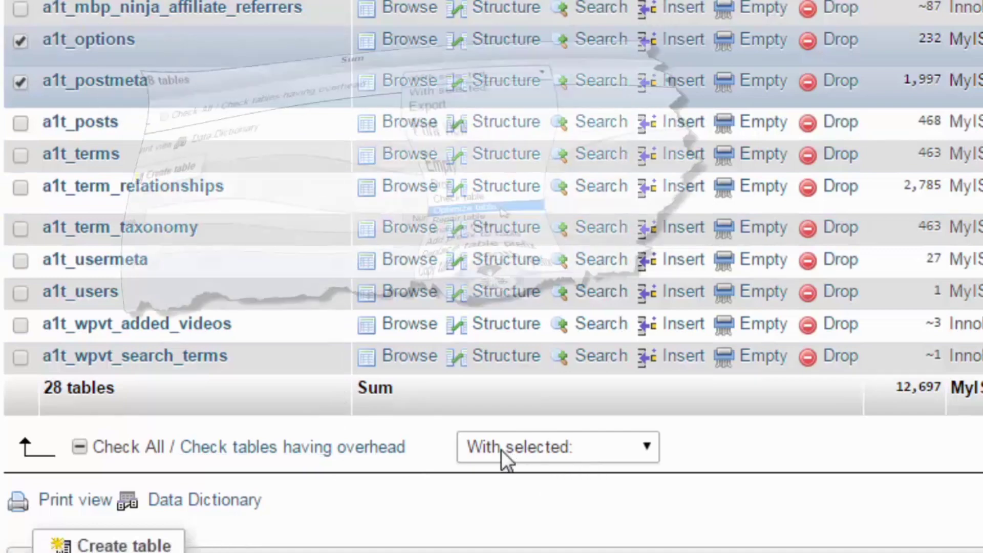
pyautogui.click(505, 447)
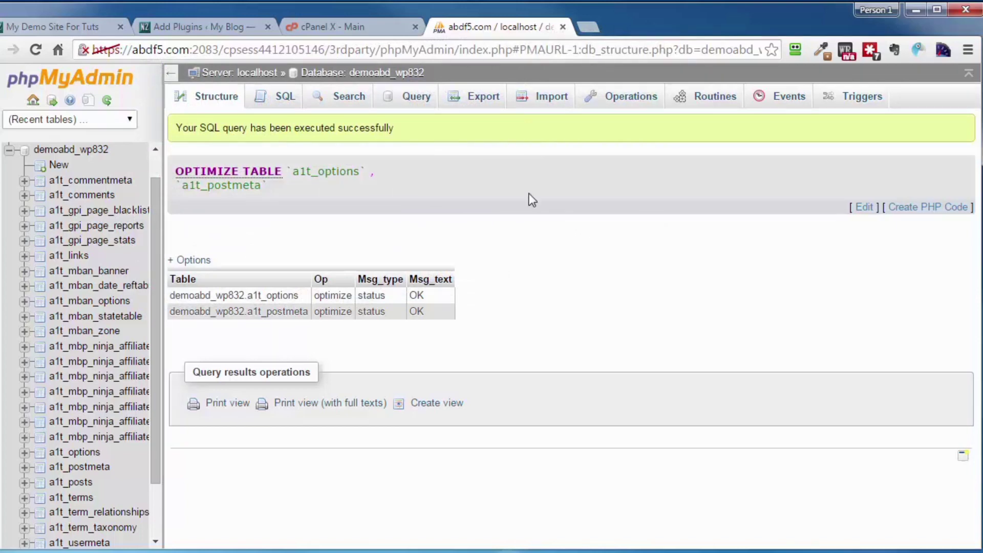
# Return to the demoabd_wp832 table structure and check the Overhead values down the whole table list
pyautogui.click(368, 78)
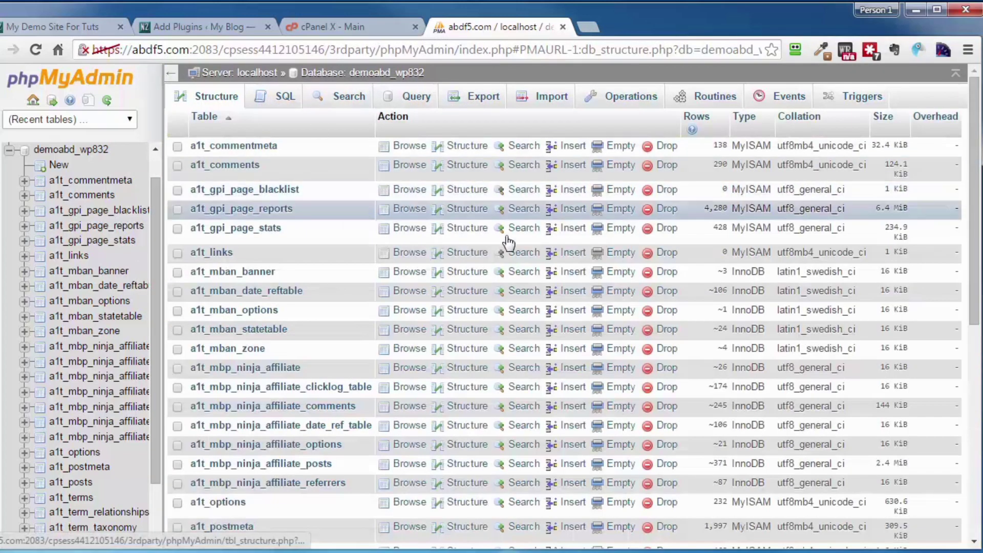
pyautogui.scroll(-1, 977, 309)
pyautogui.scroll(-5, 977, 310)
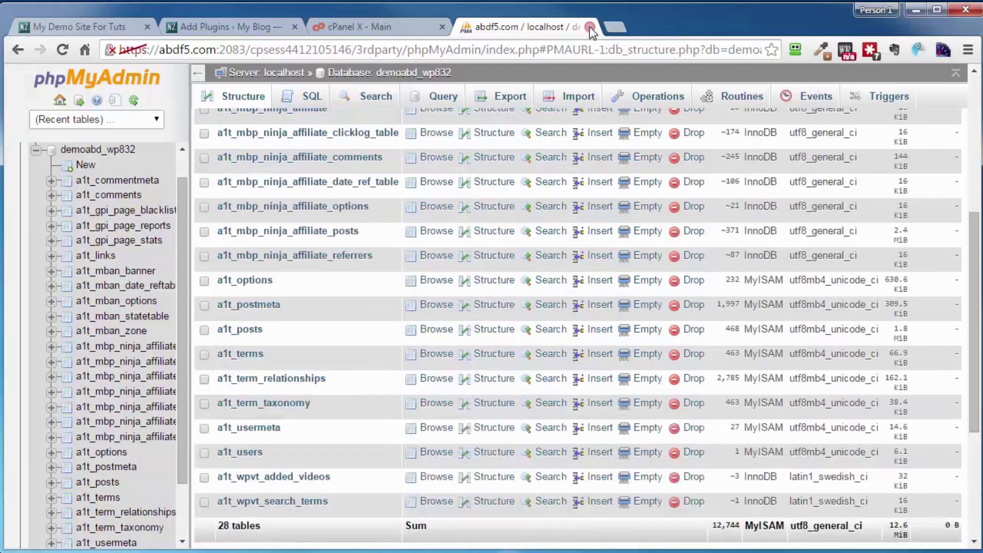
# Close phpMyAdmin and reload the demo site's home page at abdf5.com
pyautogui.click(563, 26)
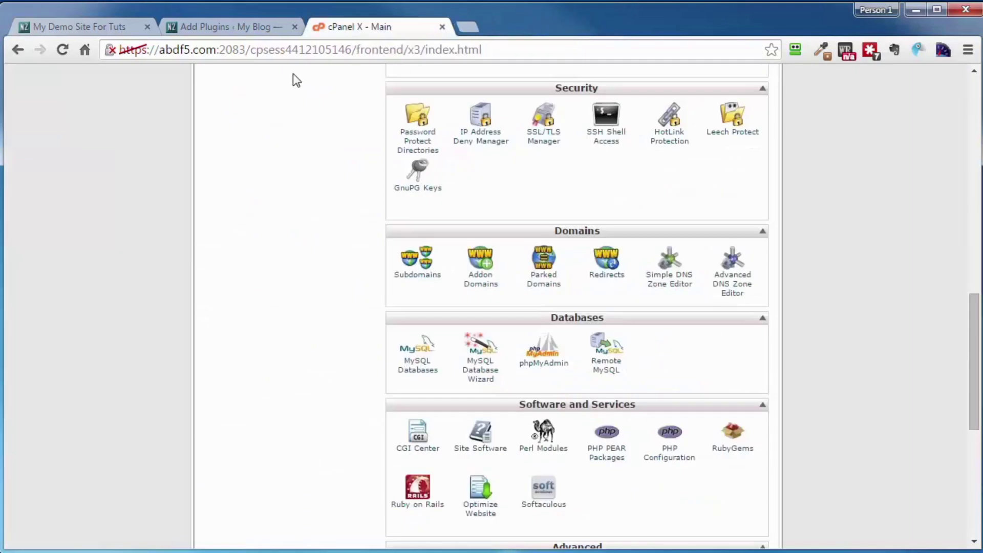
pyautogui.click(82, 27)
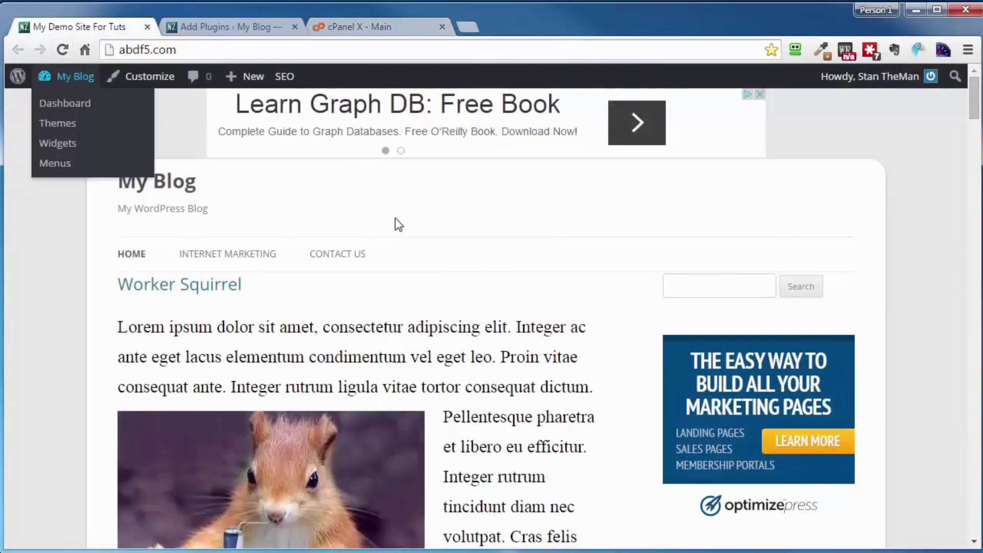
pyautogui.click(61, 51)
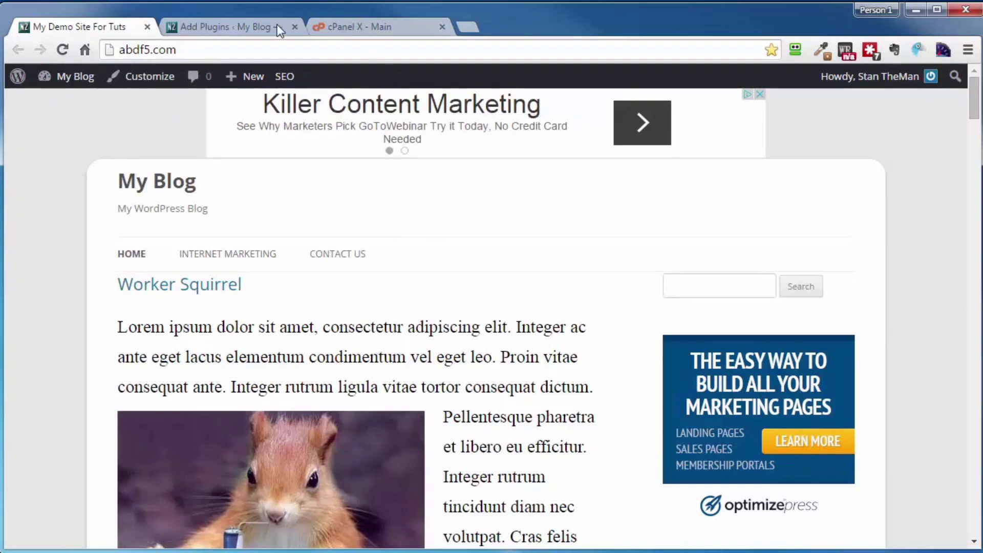
pyautogui.click(218, 30)
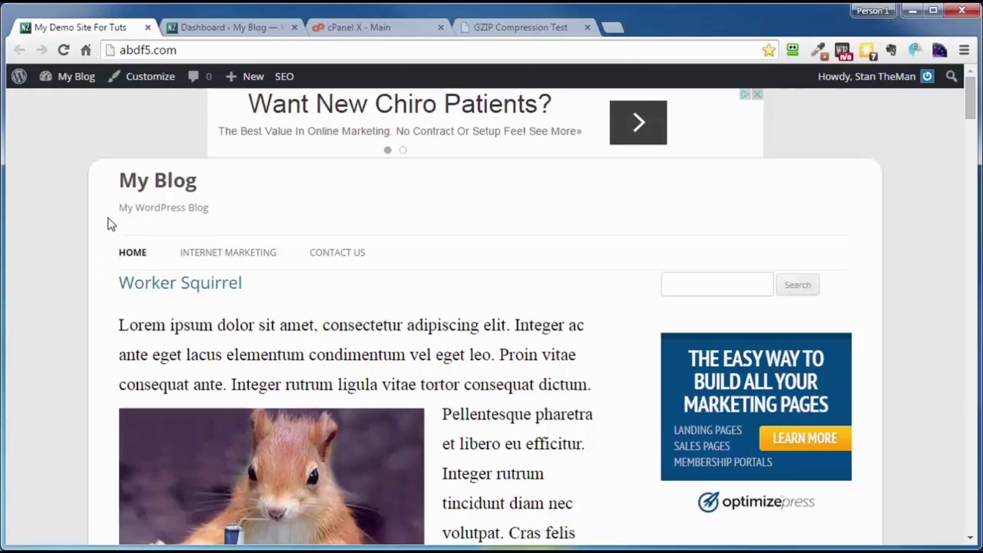
pyautogui.moveTo(72, 76)
pyautogui.click(62, 49)
pyautogui.click(499, 25)
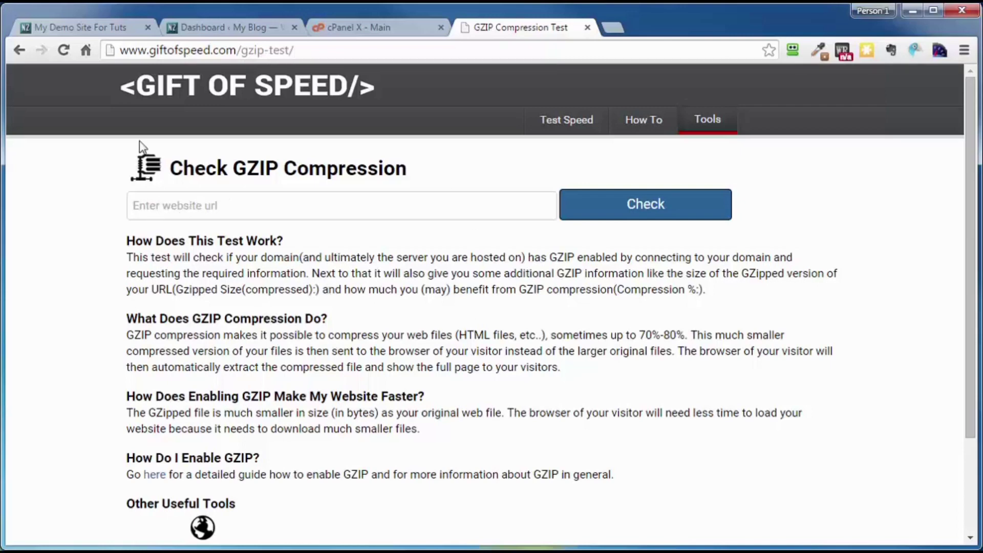
pyautogui.click(97, 28)
pyautogui.rightClick(131, 49)
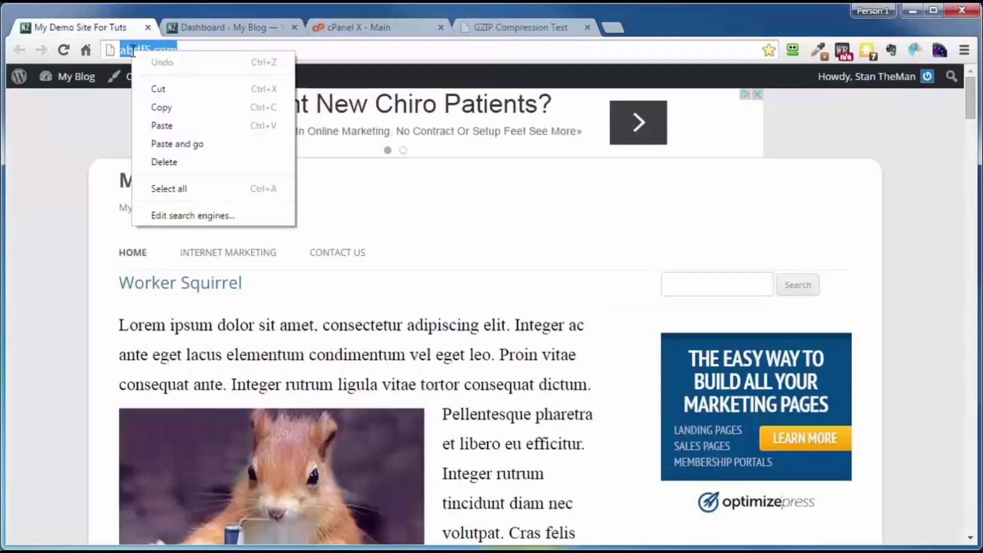
pyautogui.click(169, 108)
pyautogui.click(522, 28)
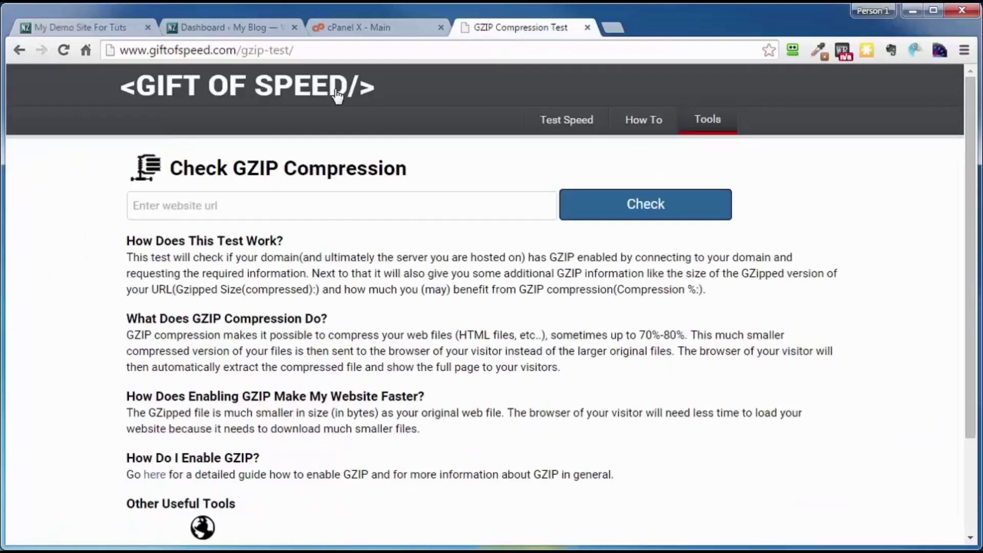
pyautogui.hotkey('ctrl', 'v')
pyautogui.click(640, 205)
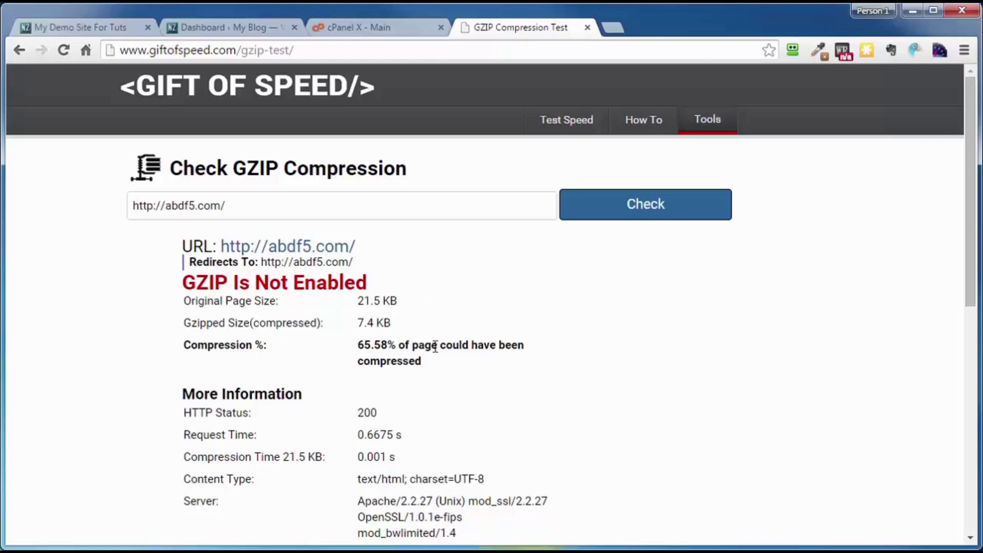
# Open the detailed guide on enabling GZIP and examine its mod_deflate and mod_gzip .htaccess code and its server and WordPress instructions
pyautogui.scroll(-7, 435, 346)
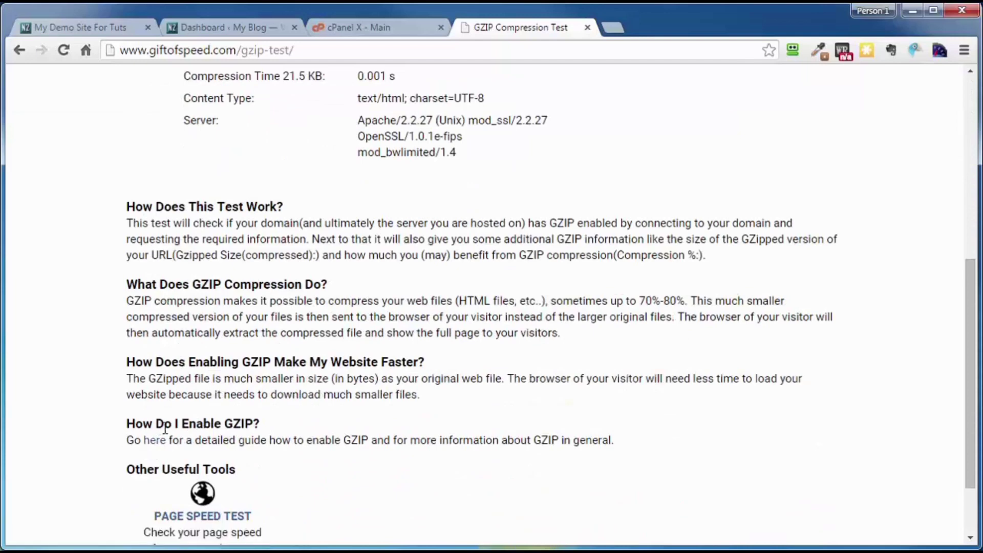
pyautogui.click(153, 442)
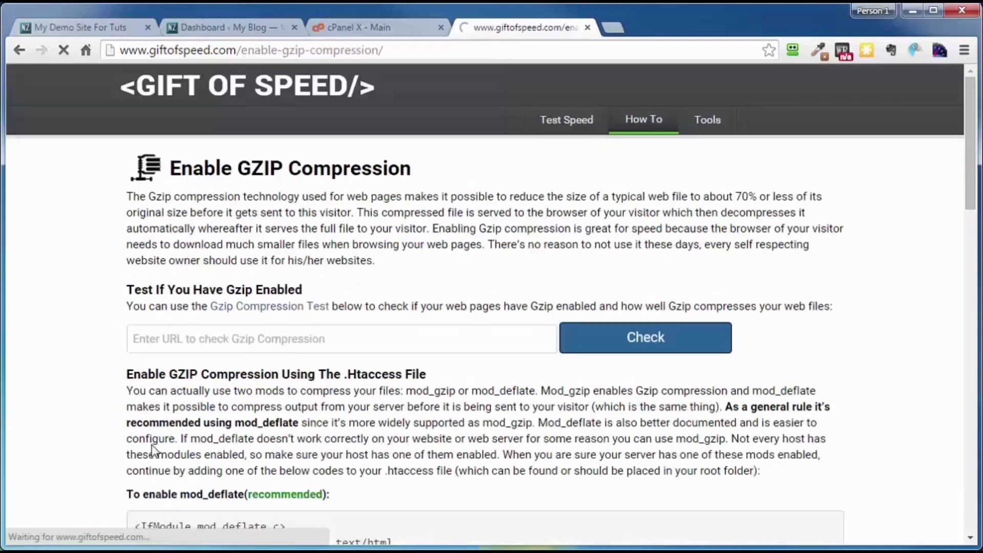
pyautogui.scroll(-6, 276, 397)
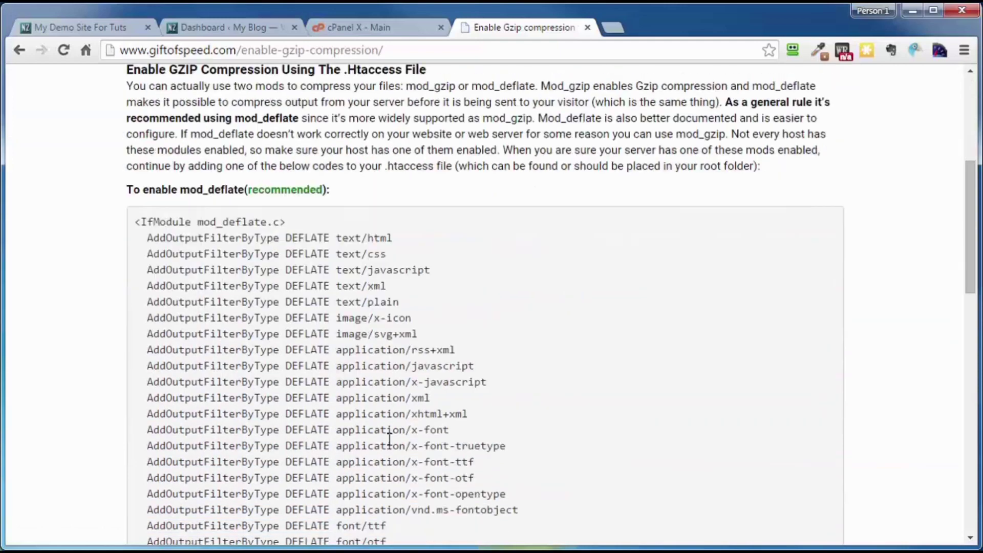
pyautogui.scroll(-10, 215, 199)
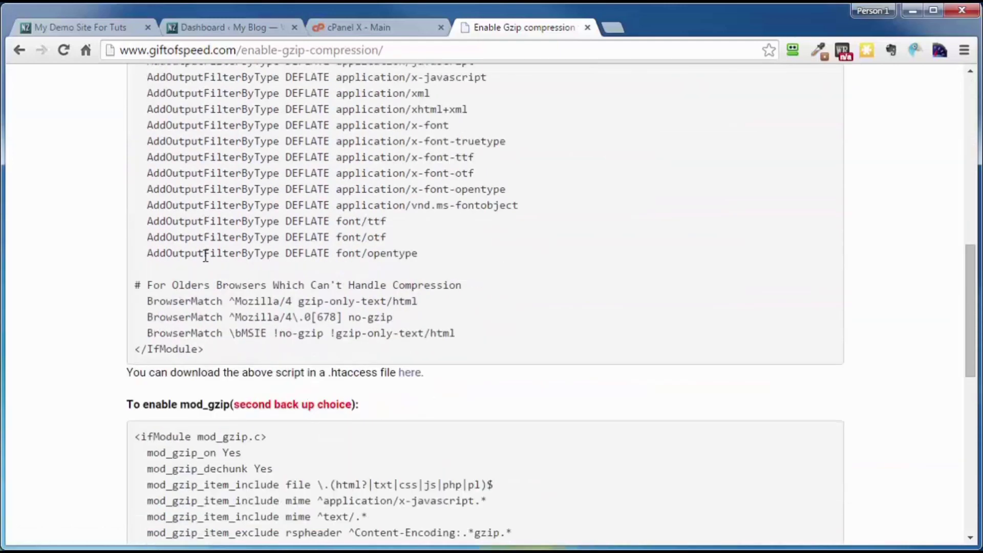
pyautogui.scroll(-2, 207, 303)
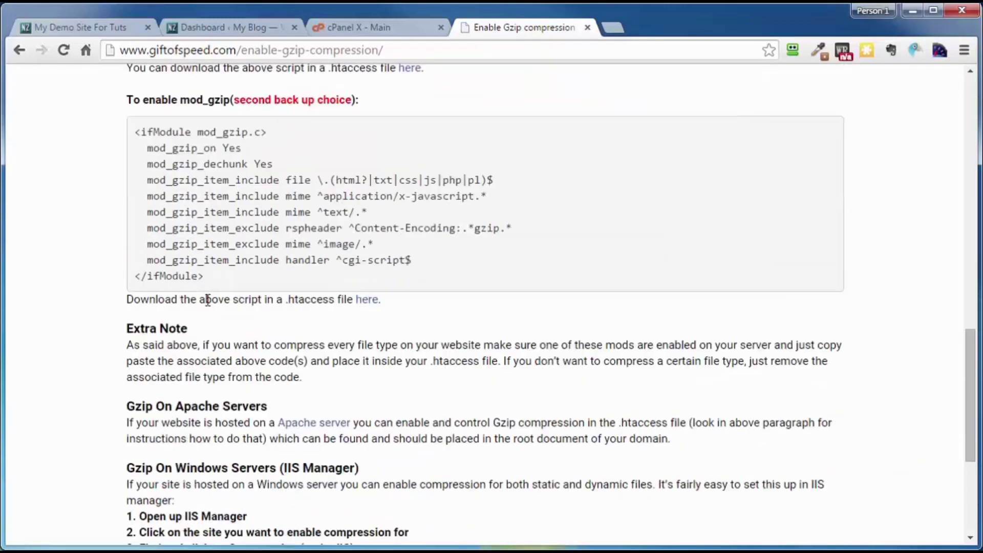
pyautogui.scroll(3, 207, 301)
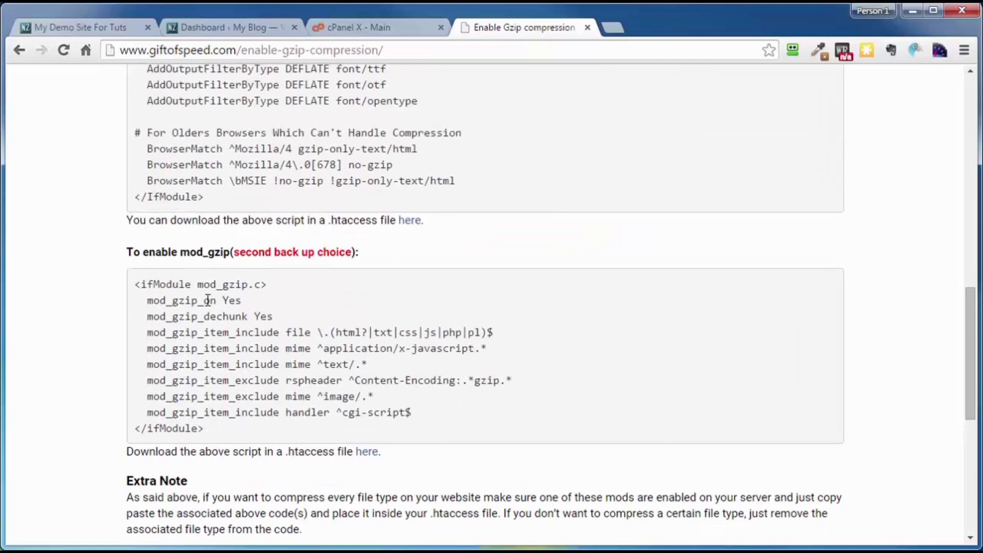
pyautogui.scroll(7, 208, 342)
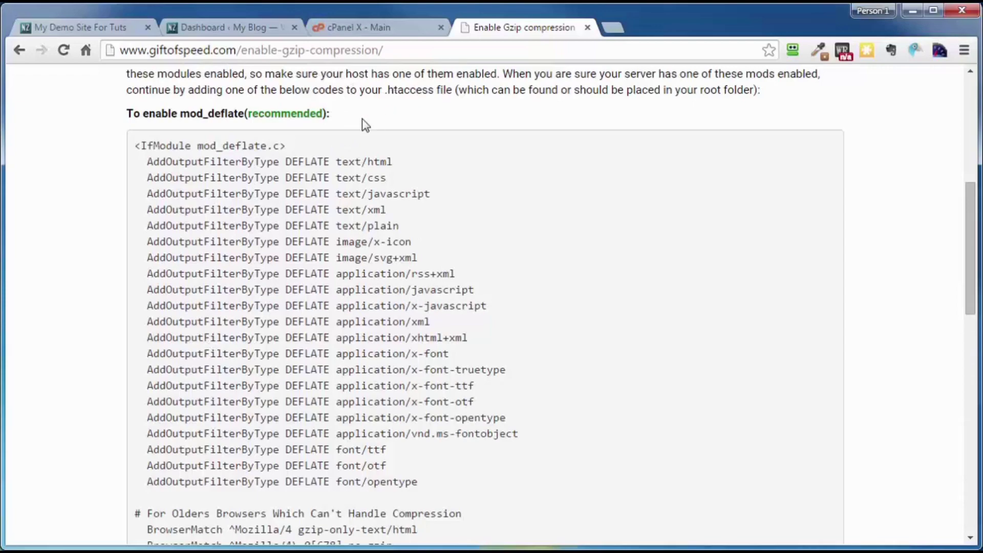
pyautogui.scroll(-15, 407, 189)
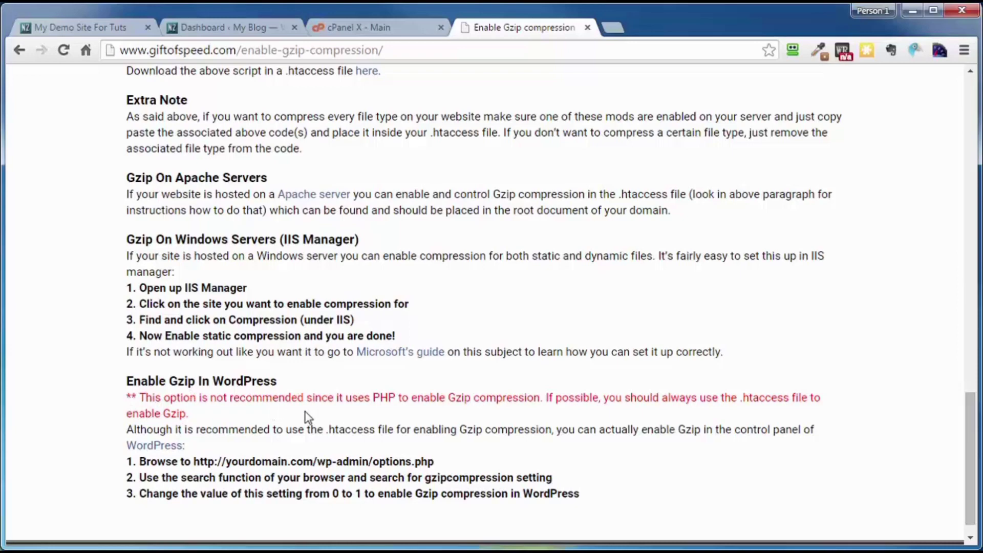
pyautogui.scroll(7, 295, 436)
pyautogui.scroll(-4, 295, 436)
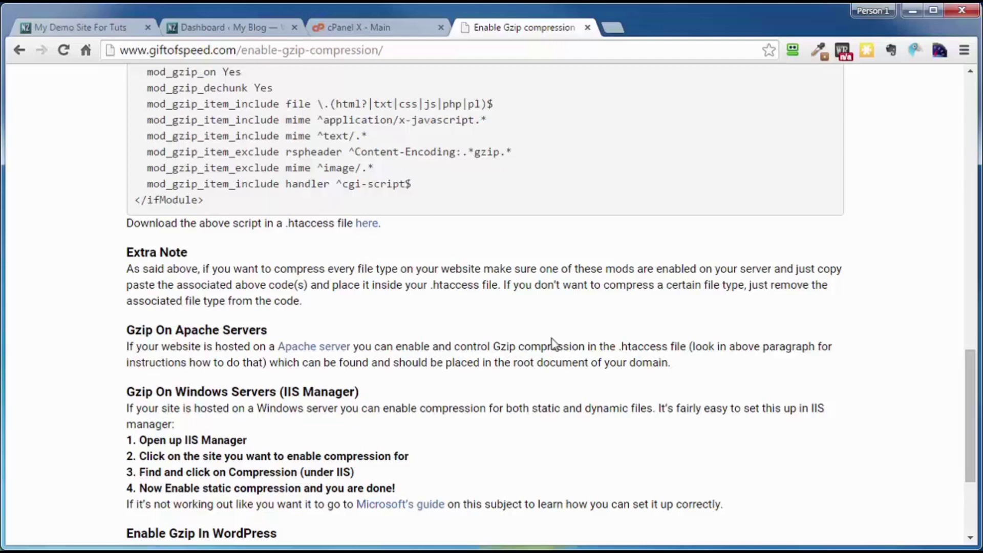
pyautogui.scroll(5, 544, 348)
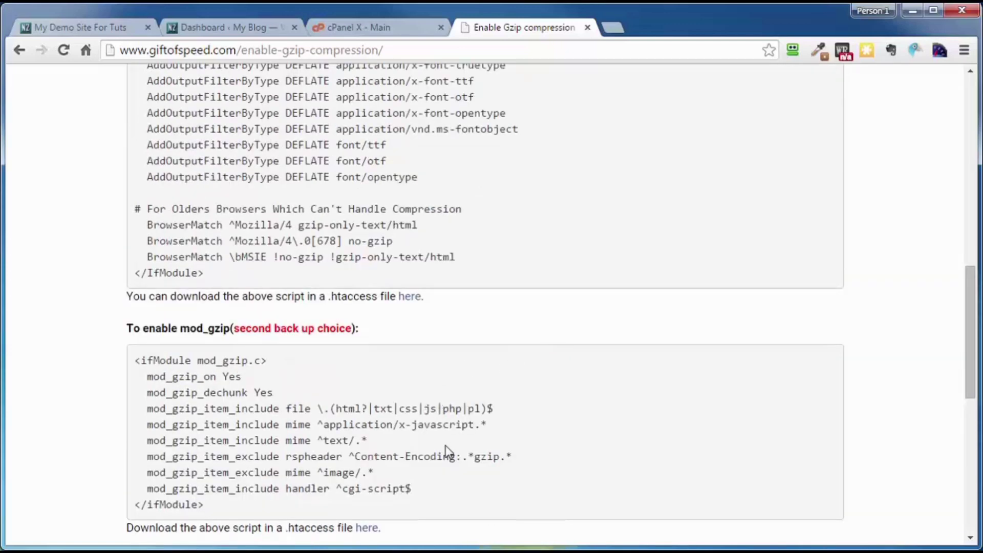
pyautogui.scroll(1, 513, 266)
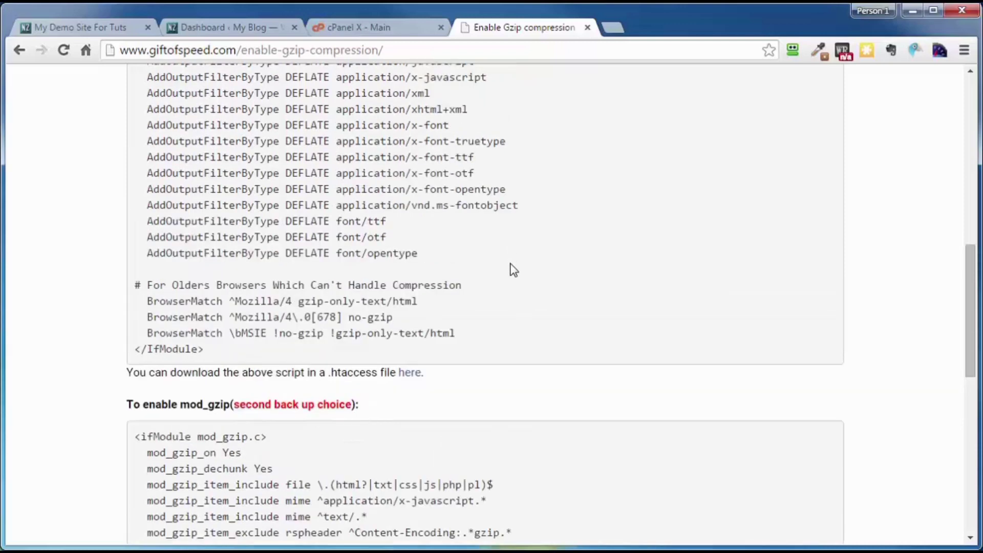
pyautogui.scroll(3, 513, 267)
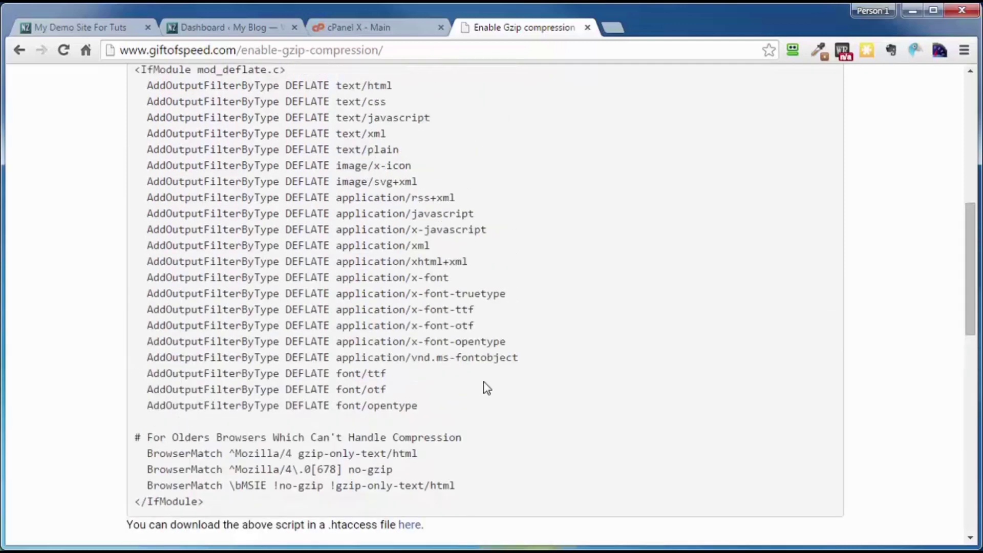
pyautogui.scroll(2, 500, 397)
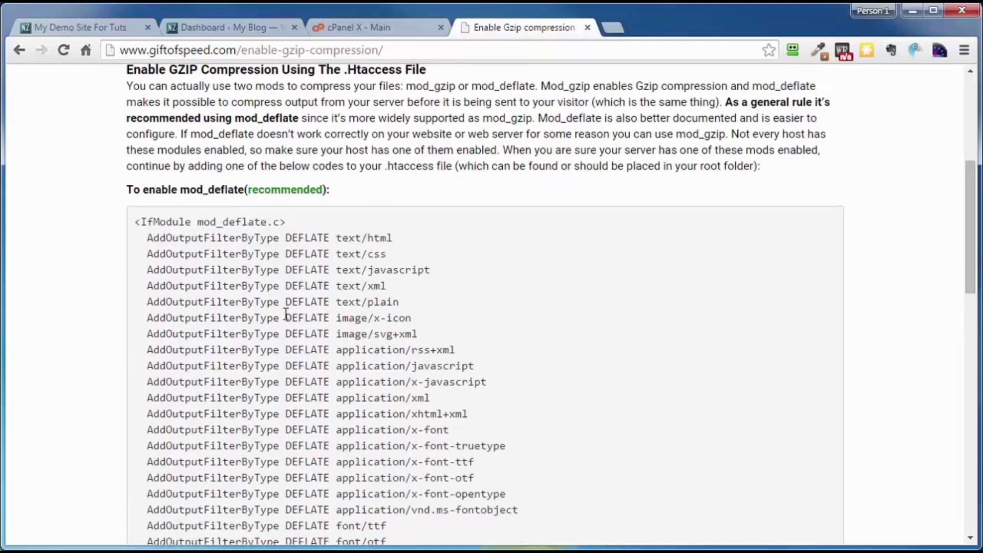
pyautogui.scroll(-3, 407, 344)
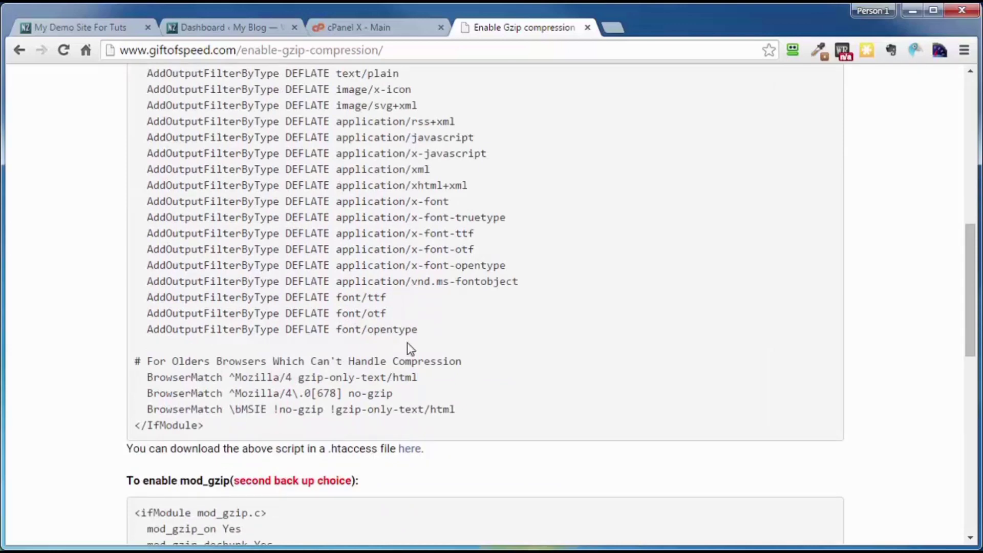
# Switch to cPanel and open the Optimize Website page under Software and Services
pyautogui.scroll(5, 425, 338)
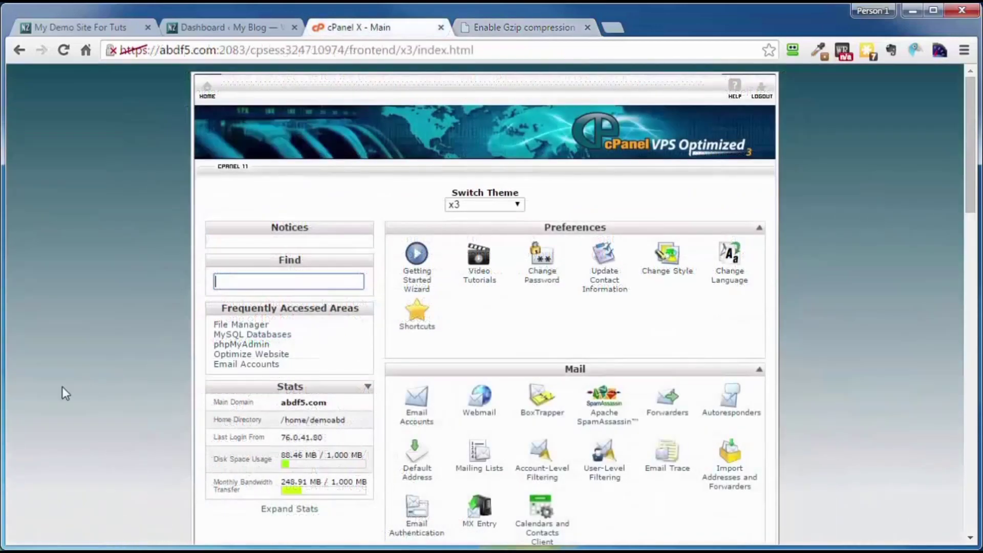
pyautogui.scroll(-9, 115, 343)
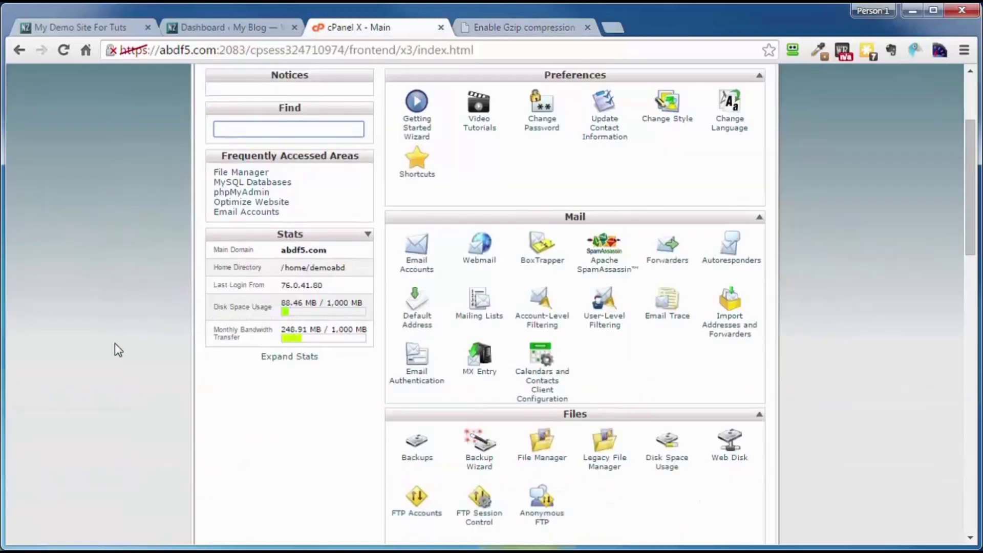
pyautogui.scroll(-6, 115, 343)
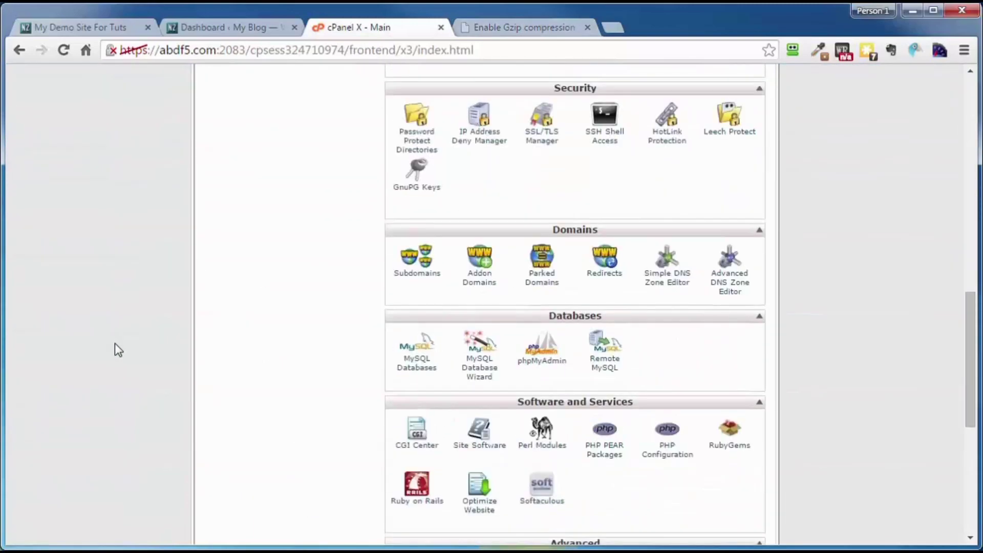
pyautogui.scroll(2, 456, 468)
pyautogui.scroll(-4, 512, 466)
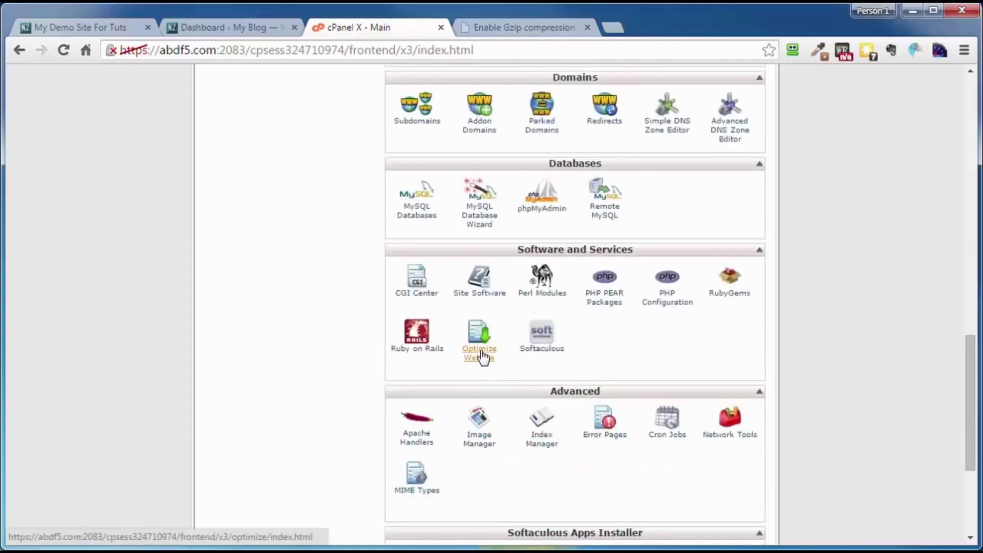
pyautogui.click(480, 352)
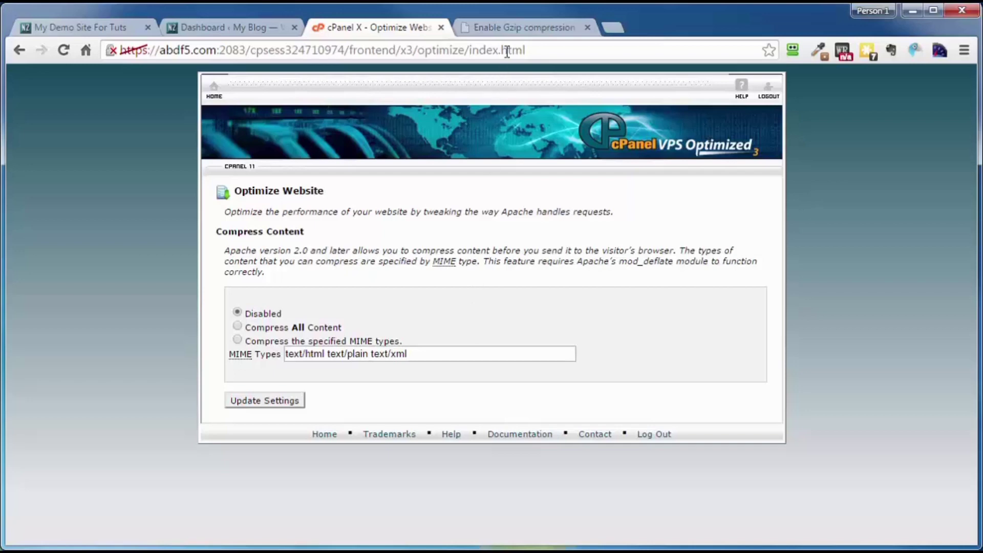
# Set Compress Content to Compress All Content and update the website optimization settings
pyautogui.click(512, 27)
pyautogui.click(237, 326)
pyautogui.click(264, 404)
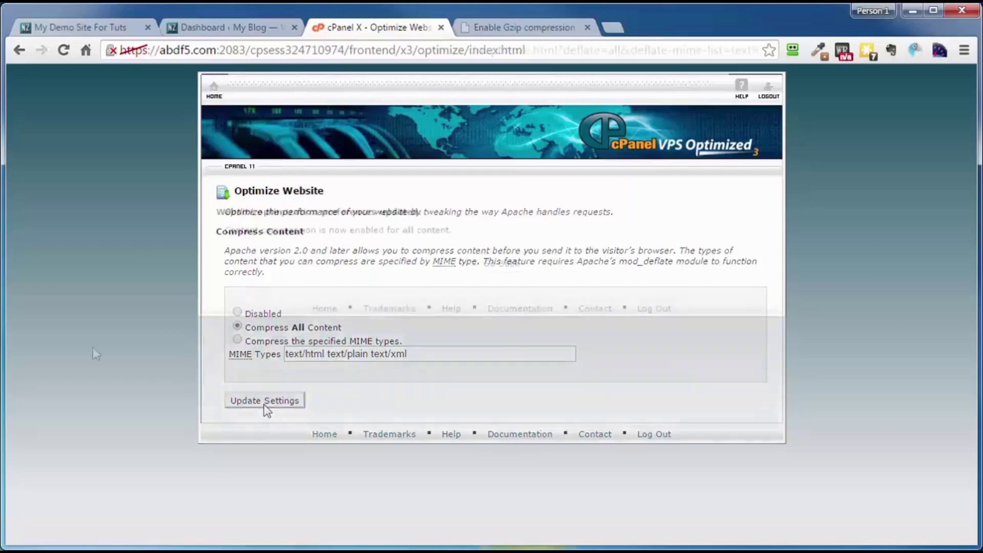
pyautogui.click(544, 30)
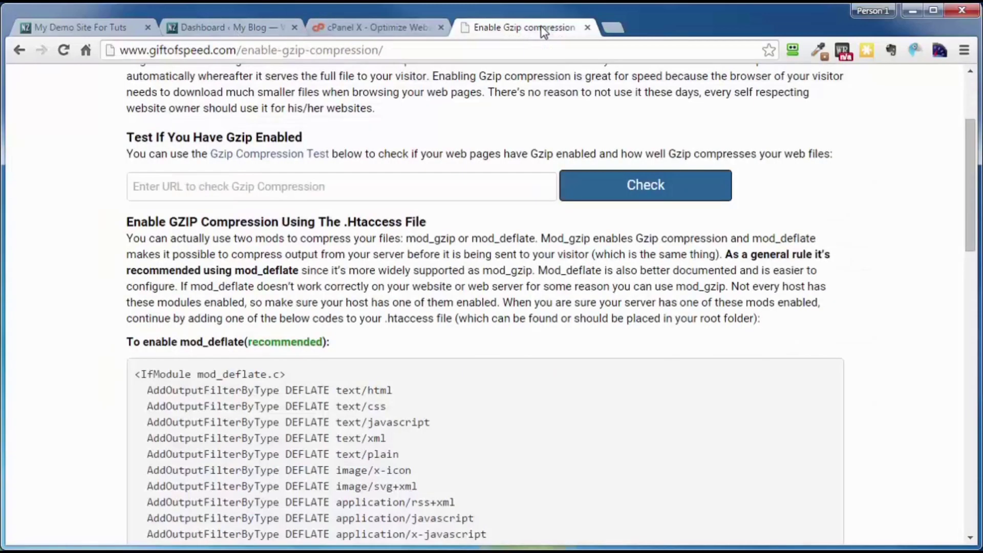
pyautogui.rightClick(344, 185)
pyautogui.click(380, 270)
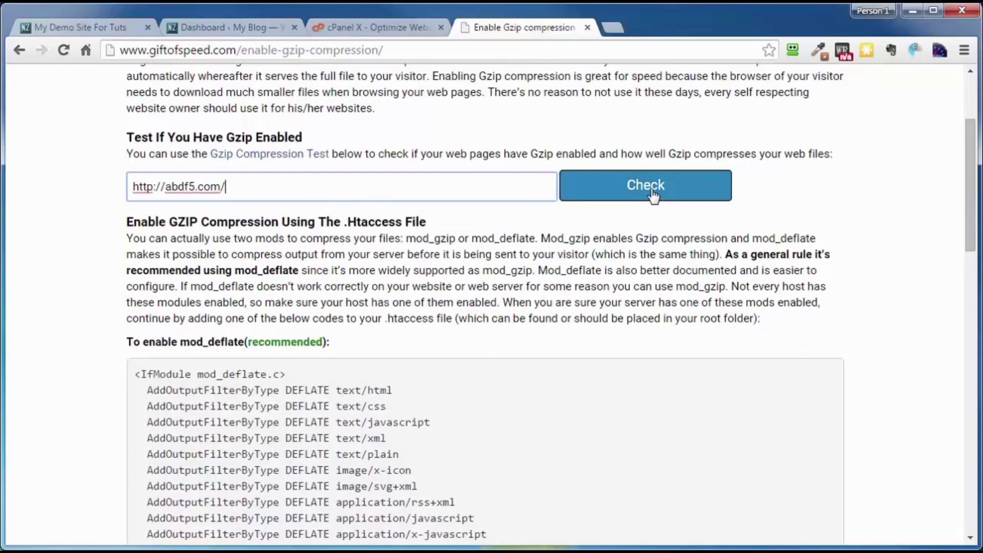
pyautogui.click(653, 196)
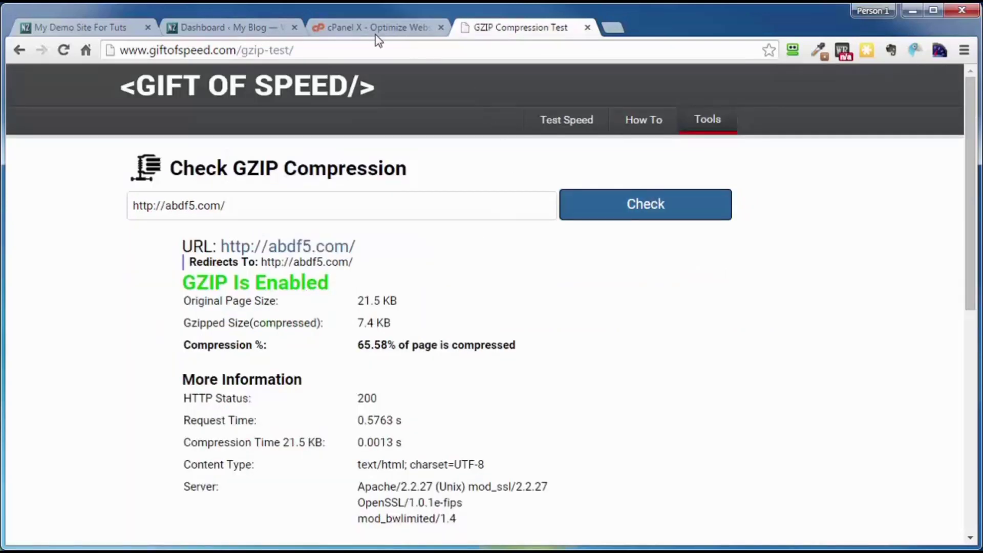
pyautogui.click(376, 32)
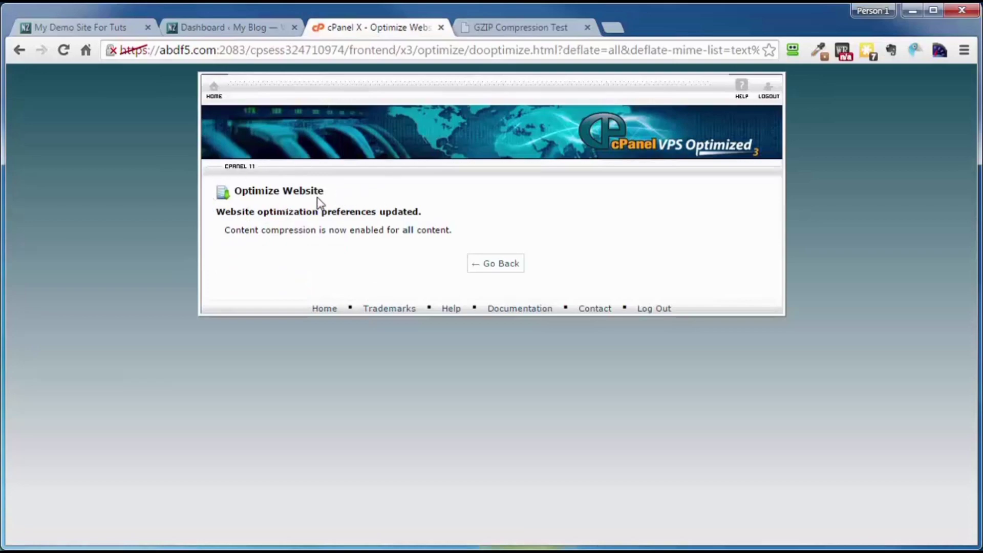
pyautogui.hotkey('ctrl', 'Tab')
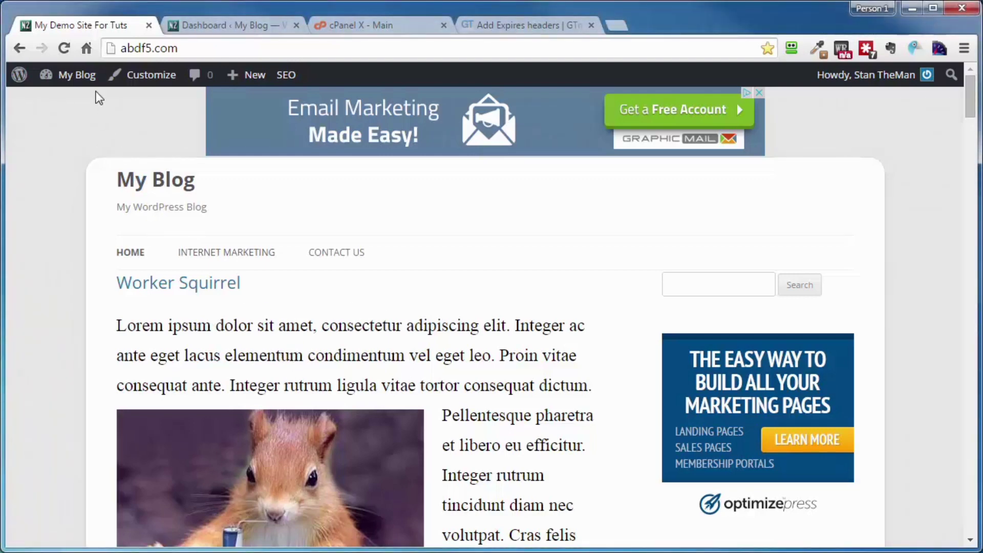
pyautogui.click(64, 49)
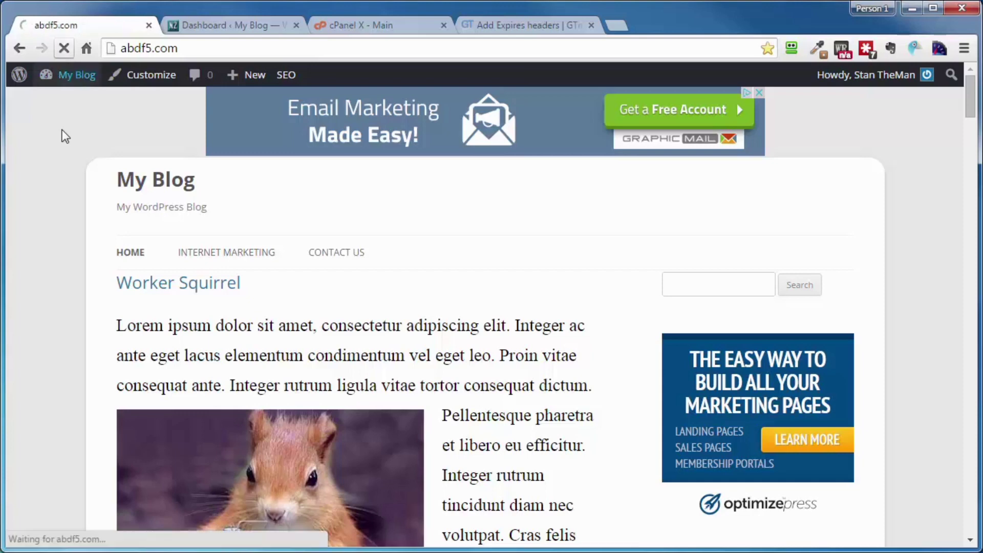
pyautogui.click(539, 26)
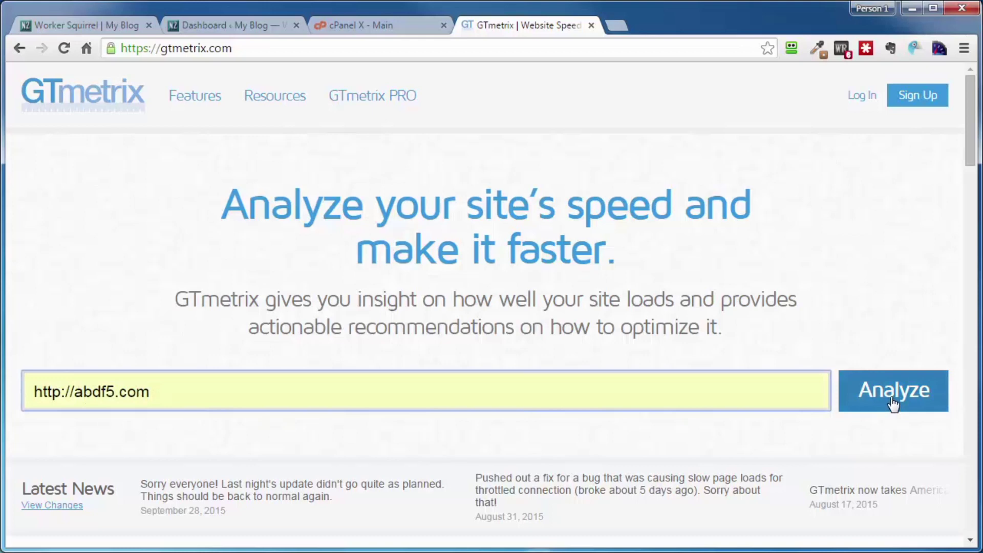
pyautogui.click(893, 401)
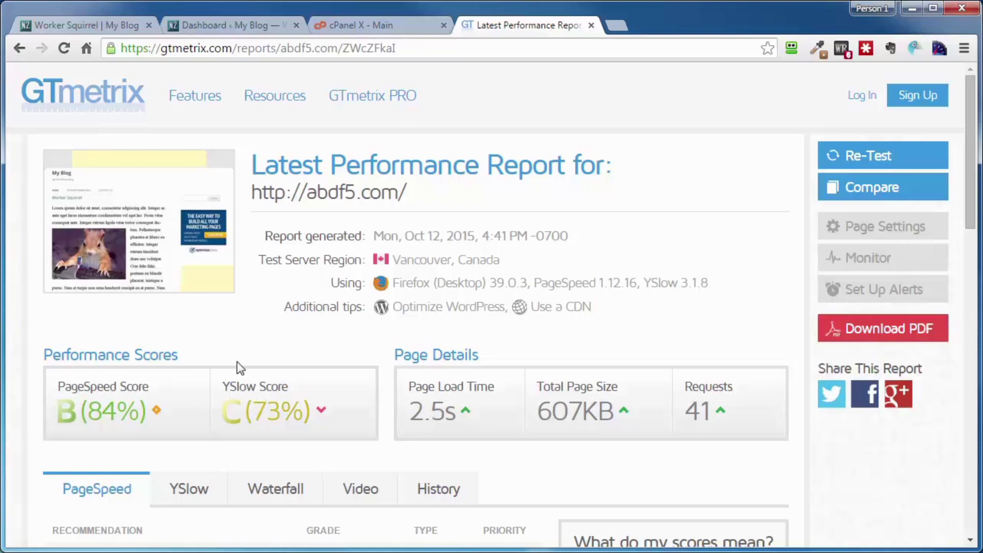
# Expand the Leverage browser caching recommendation in the PageSpeed results and view its explanation
pyautogui.scroll(-5, 116, 311)
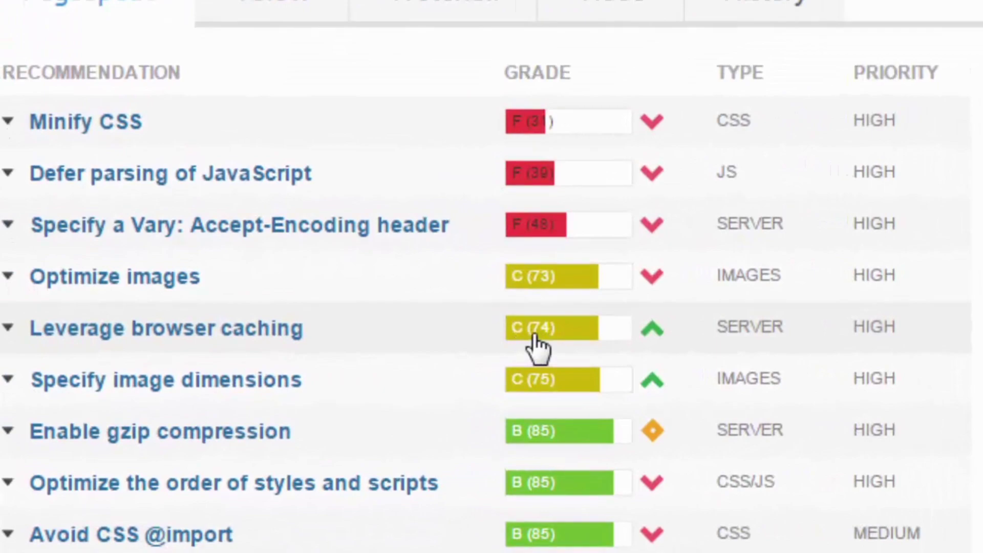
pyautogui.click(375, 332)
pyautogui.scroll(-5, 379, 344)
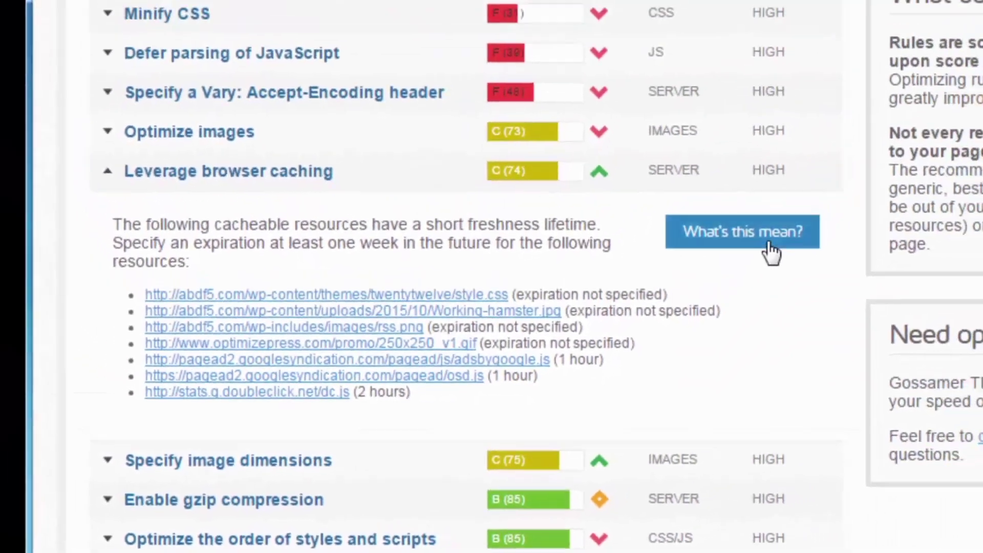
pyautogui.click(768, 244)
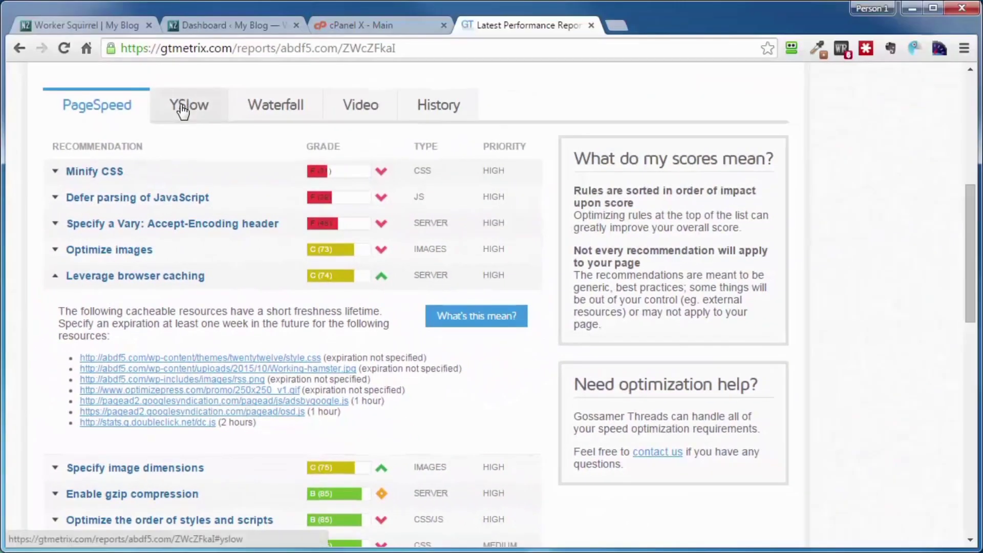
# Expand the Add Expires headers recommendation in the YSlow results and open its full guide
pyautogui.click(183, 110)
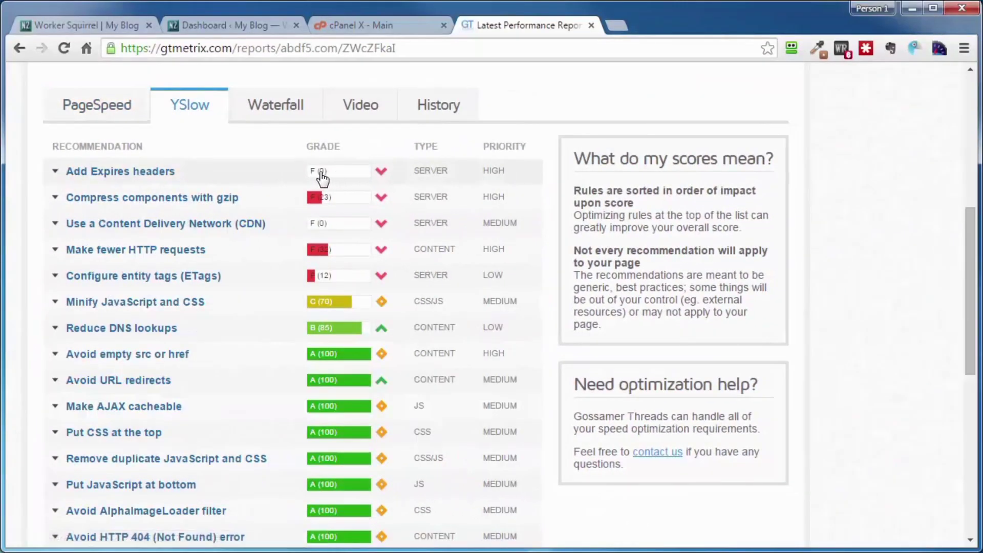
pyautogui.click(225, 179)
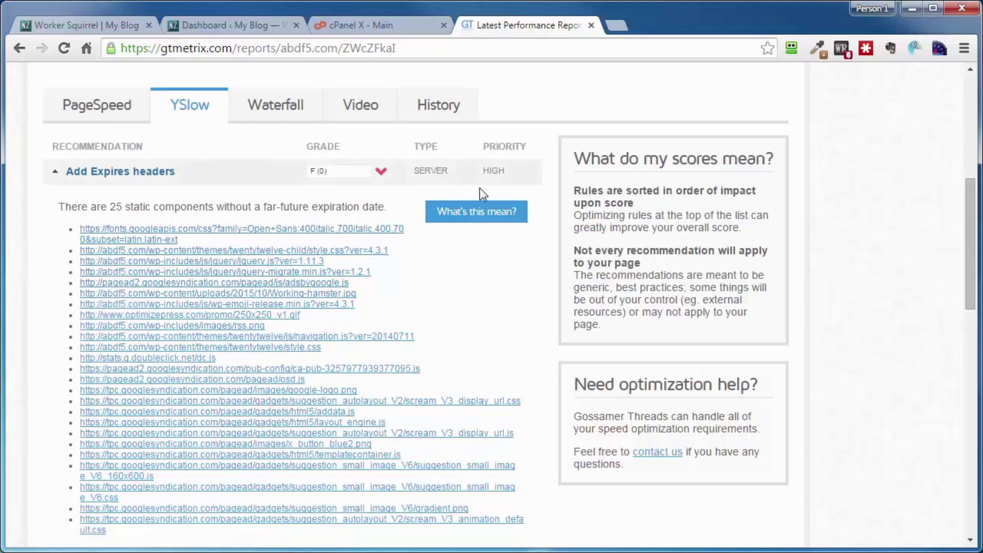
pyautogui.moveTo(484, 214)
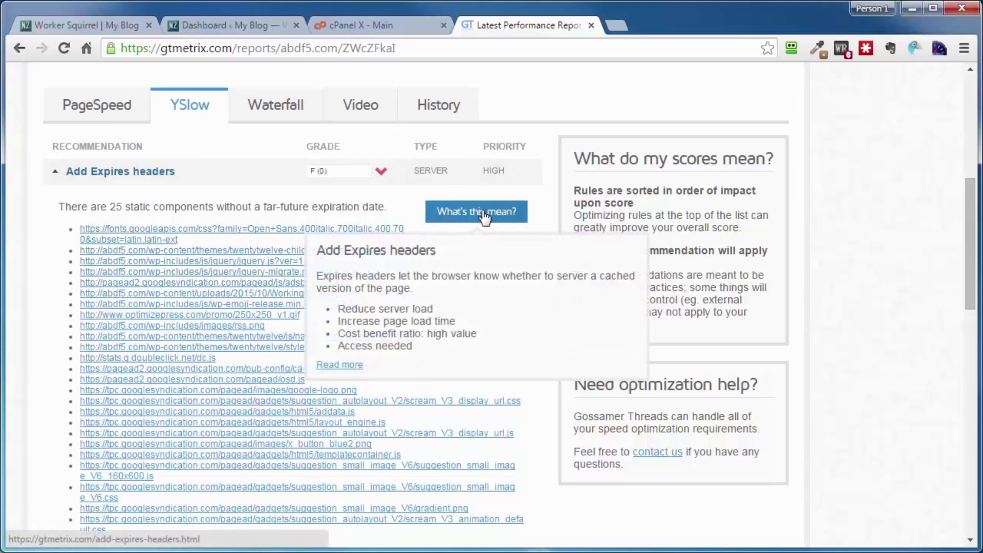
pyautogui.click(327, 366)
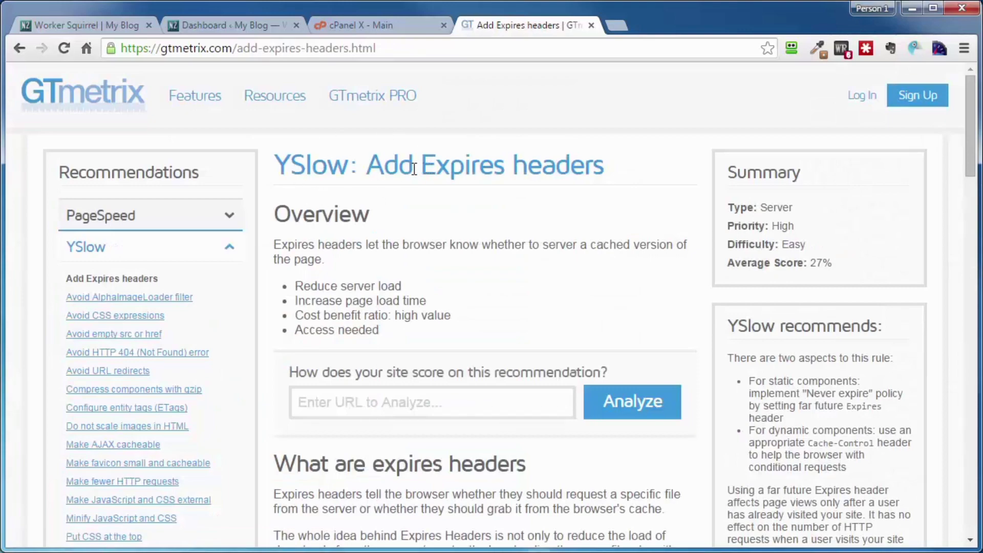
# Copy the complete mod_expires .htaccess code from the end of the Add Expires headers guide
pyautogui.scroll(-9, 514, 204)
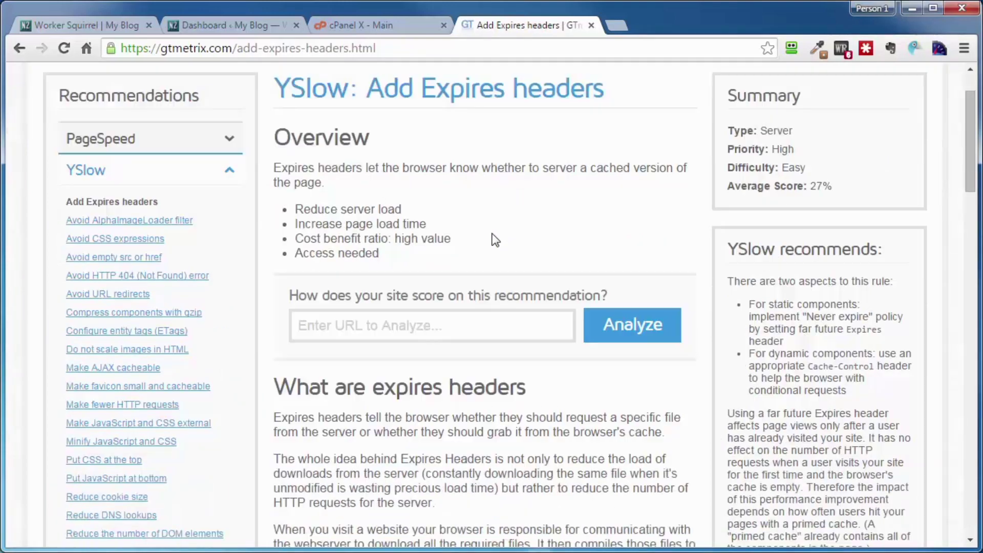
pyautogui.scroll(-6, 470, 273)
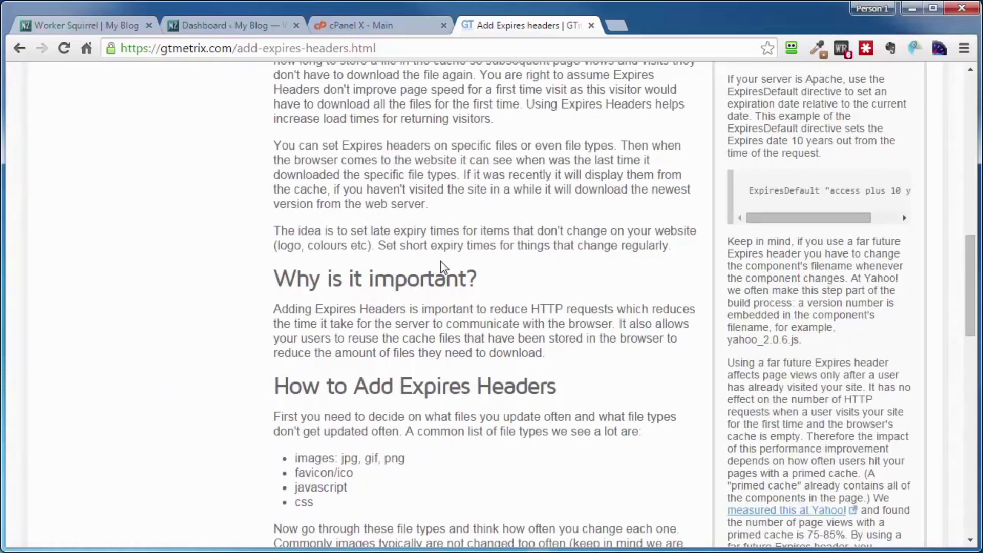
pyautogui.scroll(-15, 441, 266)
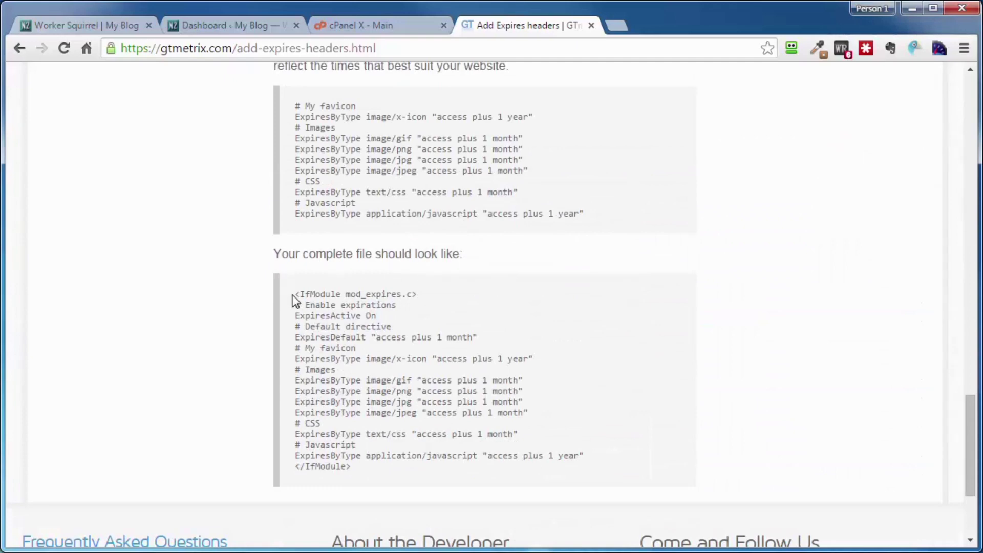
pyautogui.moveTo(294, 294); pyautogui.dragTo(353, 474)
pyautogui.rightClick(361, 401)
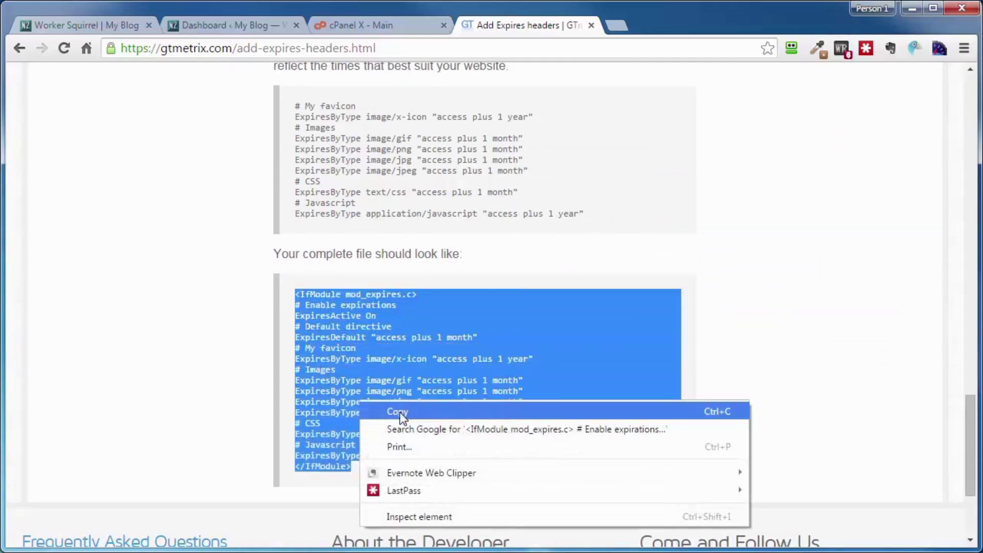
pyautogui.click(401, 415)
pyautogui.scroll(3, 474, 364)
pyautogui.scroll(5, 438, 270)
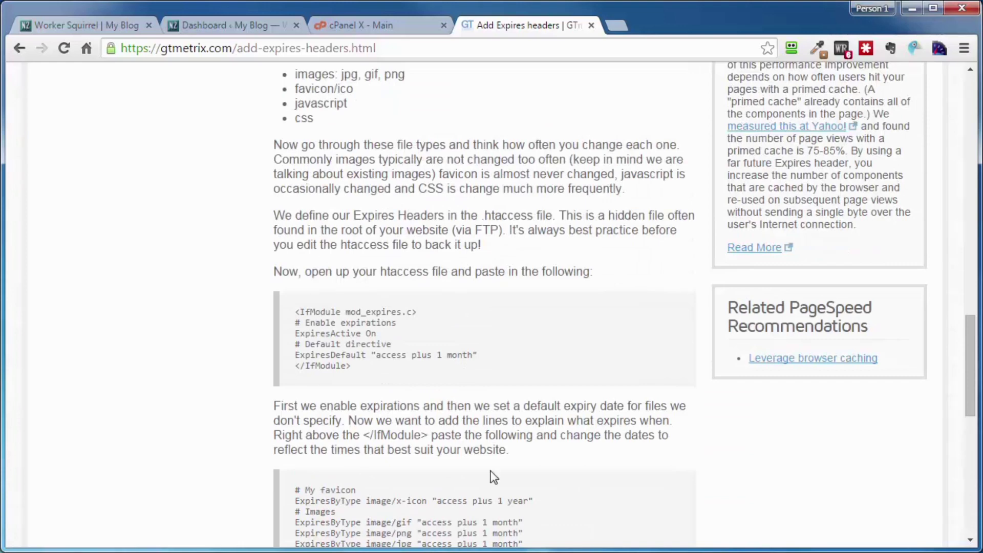
# Open the .htaccess file in public_html for code editing through the cPanel File Manager
pyautogui.click(358, 25)
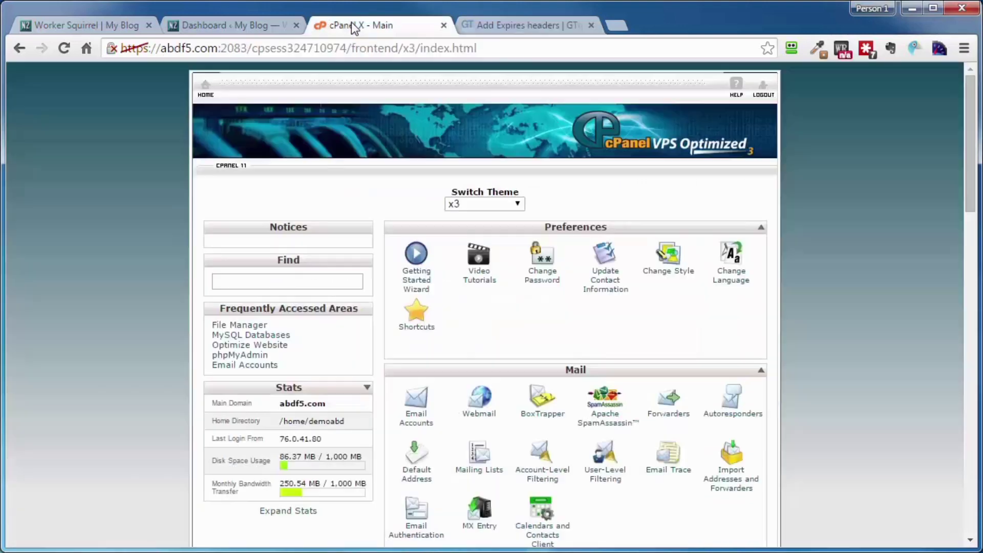
pyautogui.scroll(-5, 533, 299)
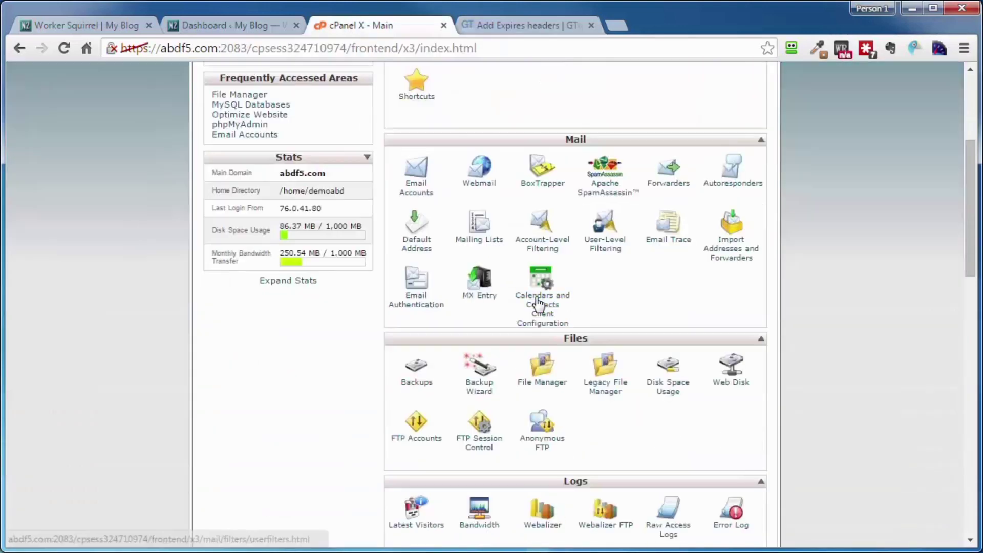
pyautogui.click(544, 388)
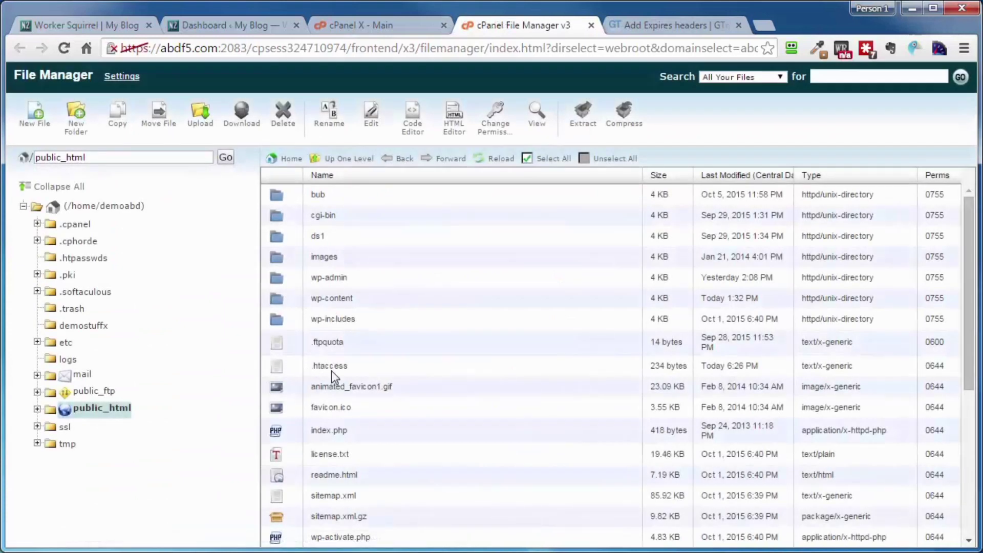
pyautogui.rightClick(290, 366)
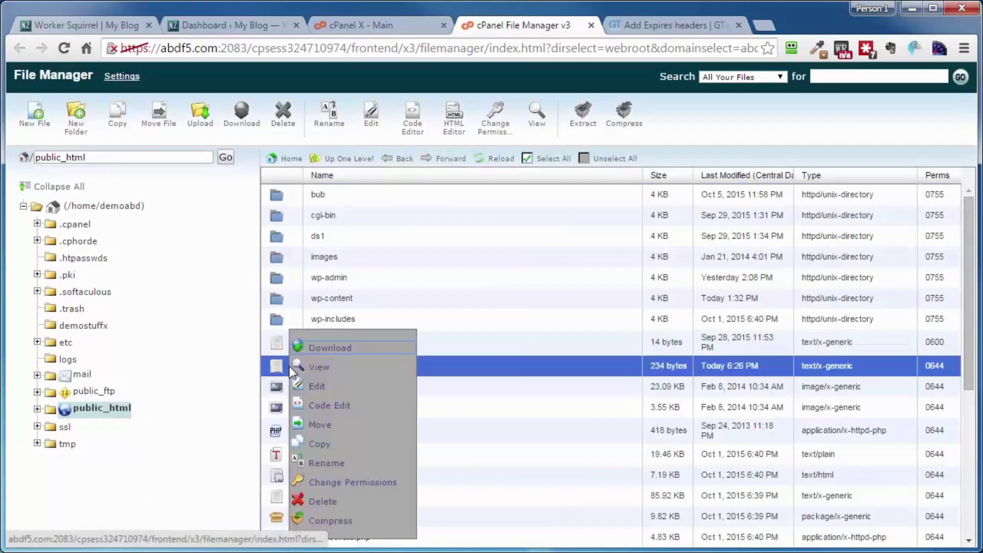
pyautogui.click(310, 409)
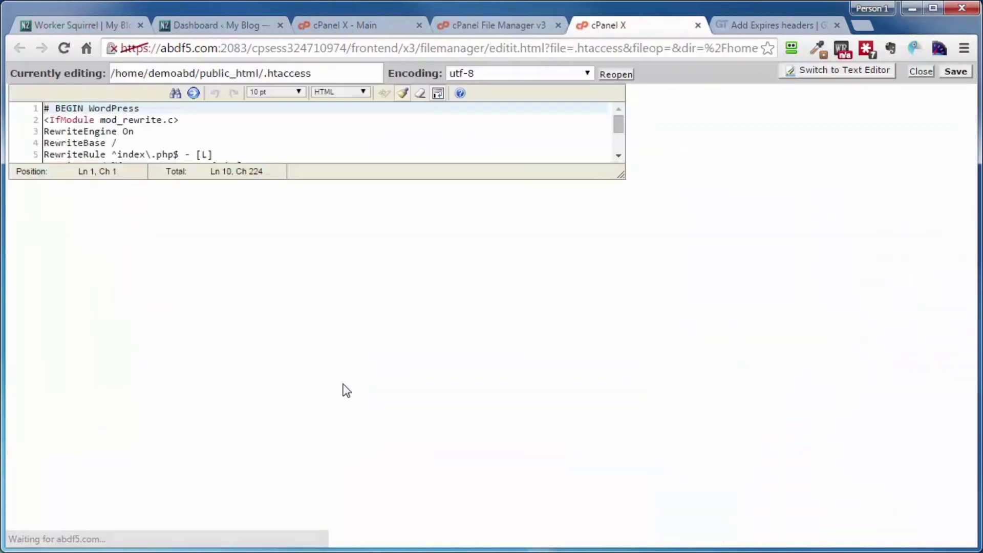
# Paste the copied mod_expires code above the # BEGIN WordPress line in .htaccess and save the file
pyautogui.press('Return')
pyautogui.press('Up')
pyautogui.rightClick(47, 107)
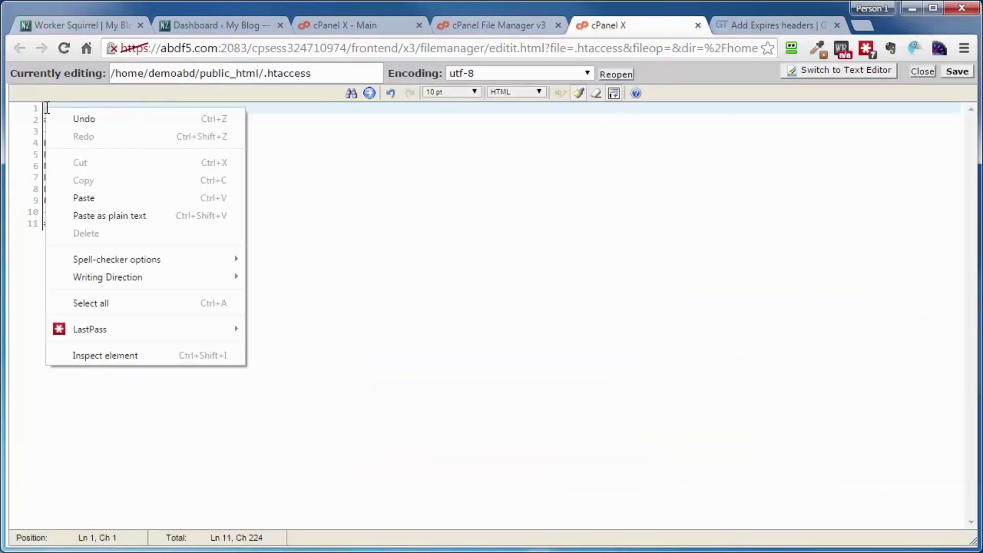
pyautogui.click(96, 199)
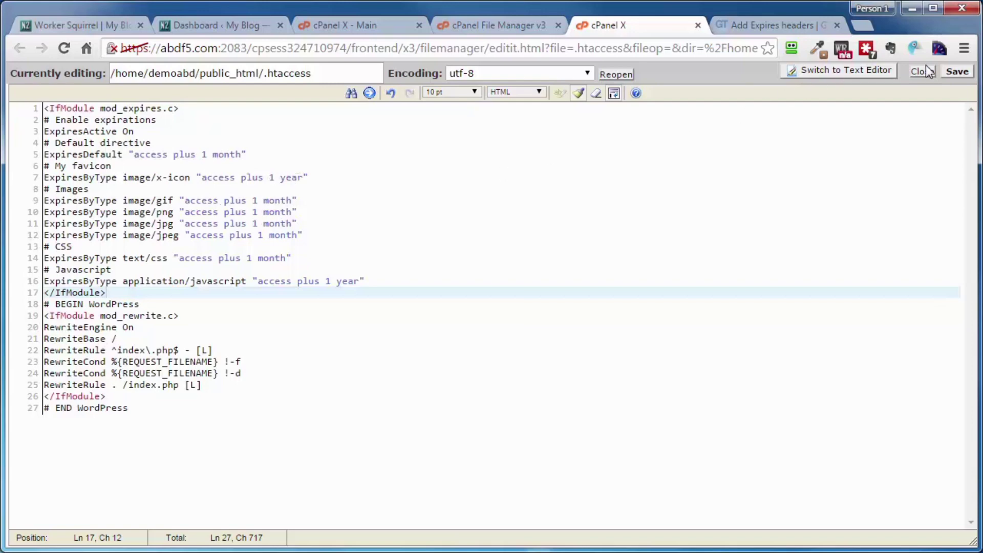
pyautogui.click(957, 74)
pyautogui.click(763, 25)
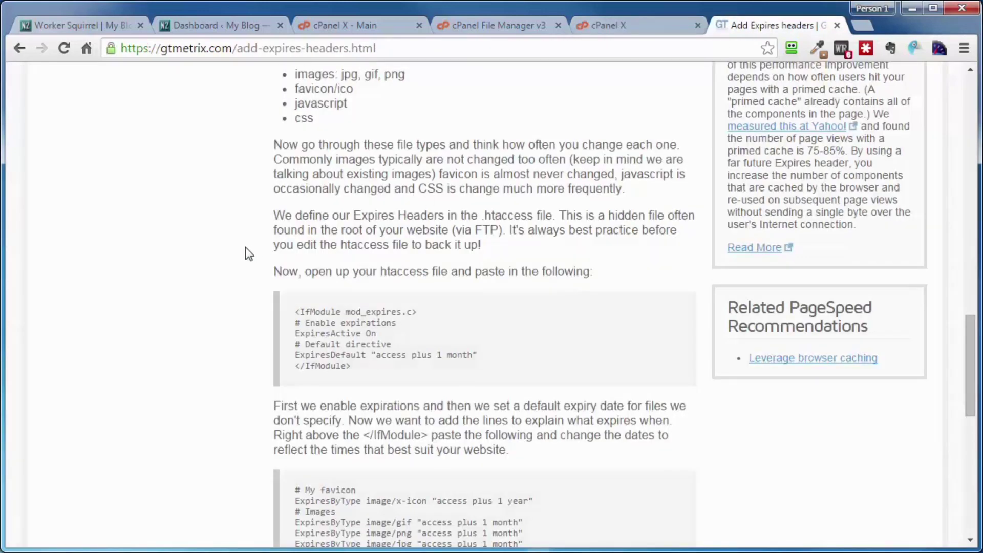
pyautogui.scroll(10, 177, 268)
pyautogui.scroll(10, 177, 272)
pyautogui.click(50, 90)
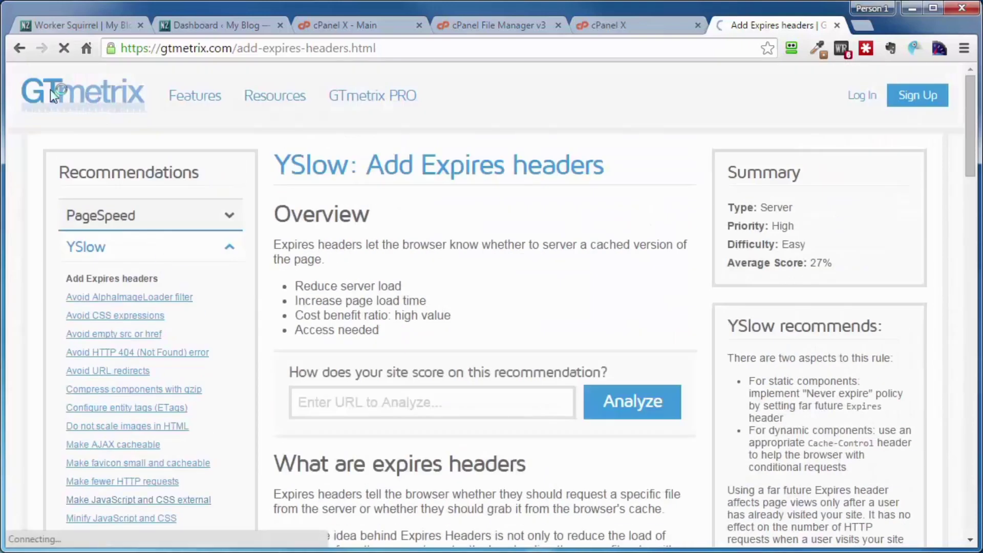
pyautogui.click(828, 379)
pyautogui.hotkey('ctrl', 'v')
pyautogui.click(894, 390)
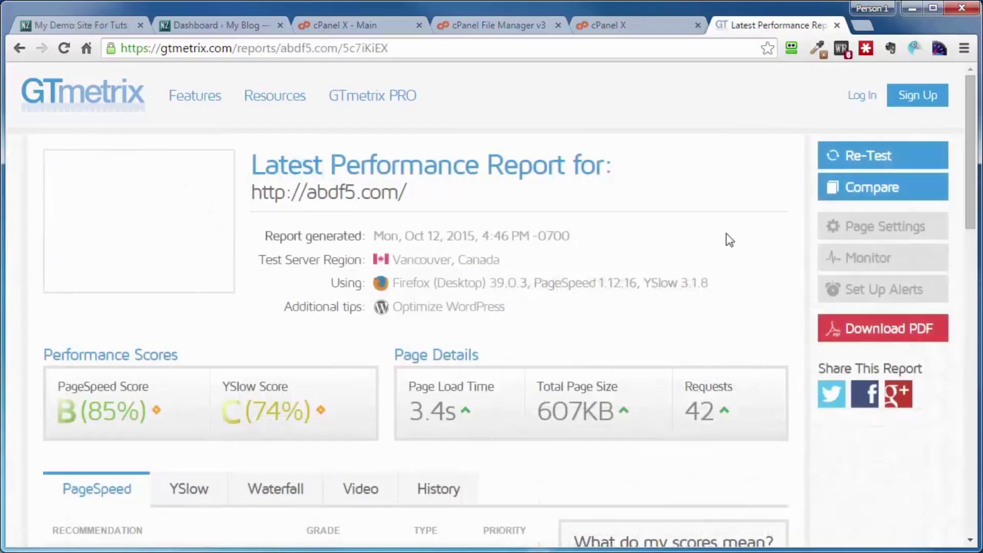
# Expand the Add Expires headers recommendation in the new report's YSlow results and examine which components are still listed
pyautogui.scroll(-5, 730, 240)
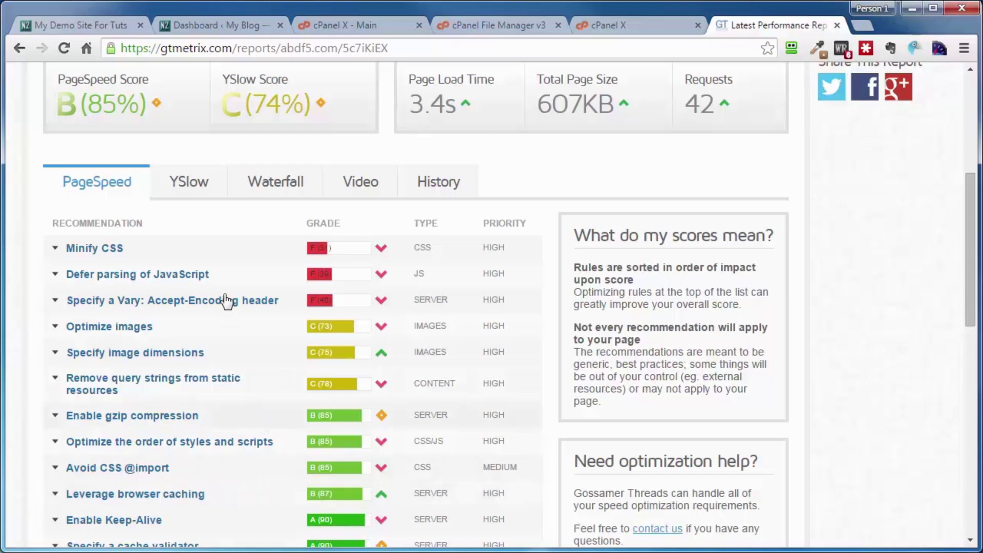
pyautogui.click(181, 188)
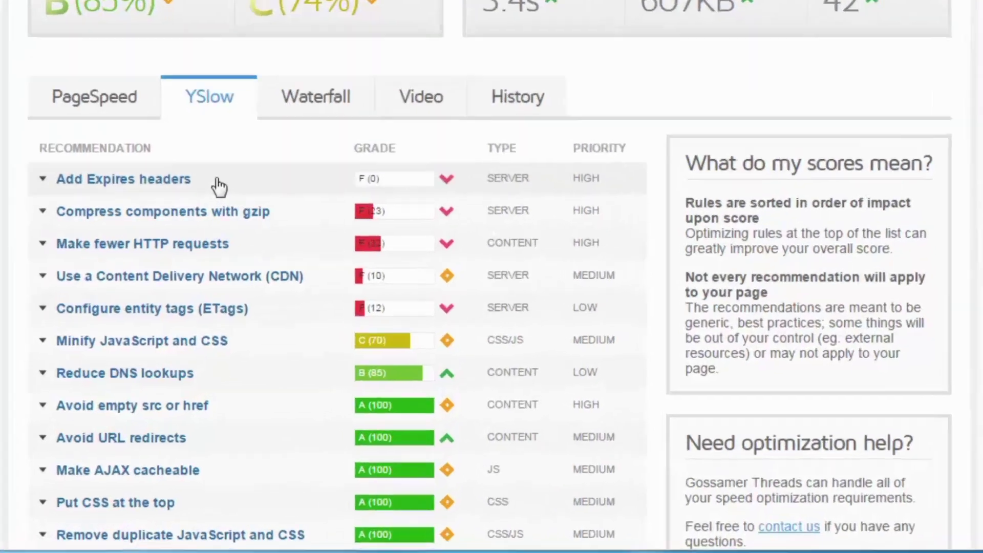
pyautogui.click(198, 251)
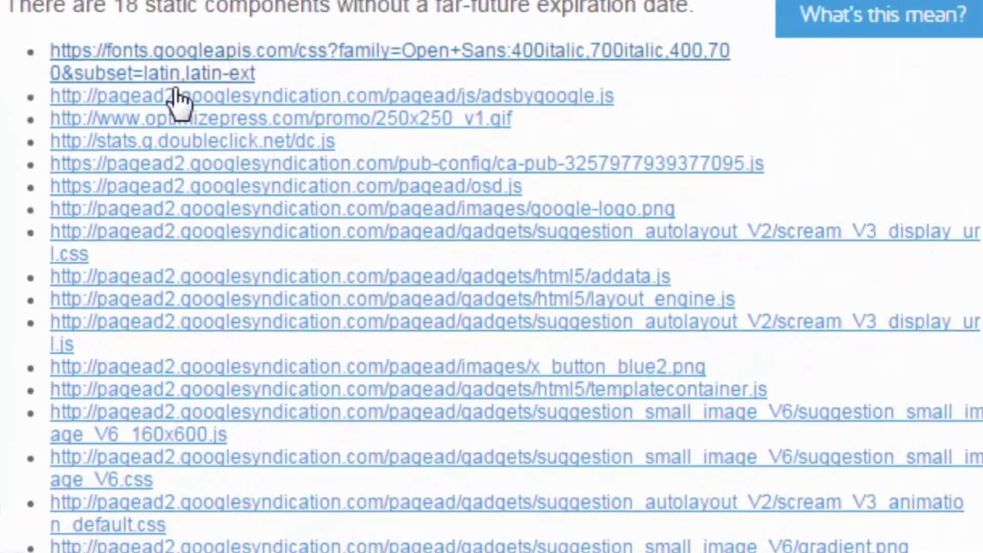
pyautogui.scroll(-5, 165, 333)
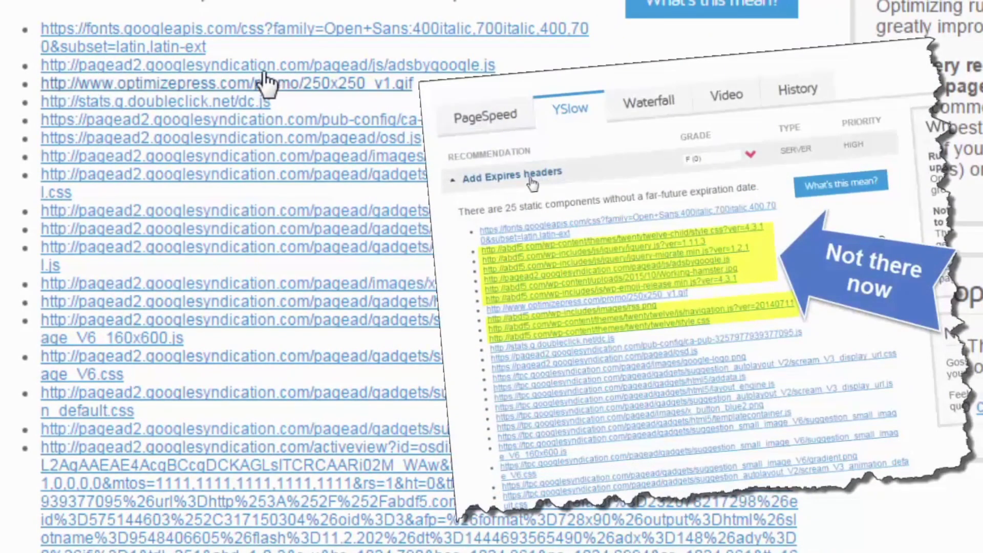
pyautogui.scroll(2, 219, 498)
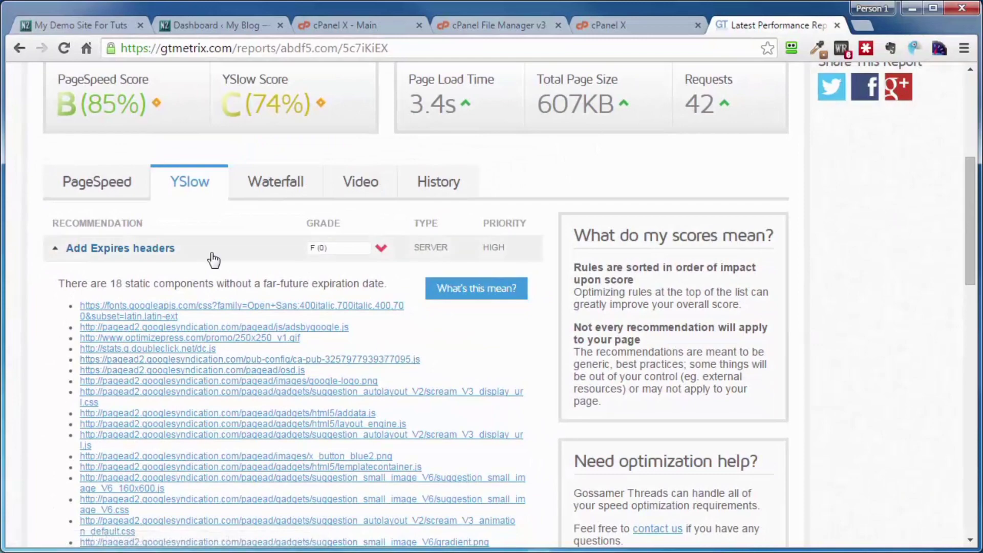
# Open the full Add Expires headers guide from the recommendation's explanation and review the complete mod_expires code example
pyautogui.moveTo(474, 292)
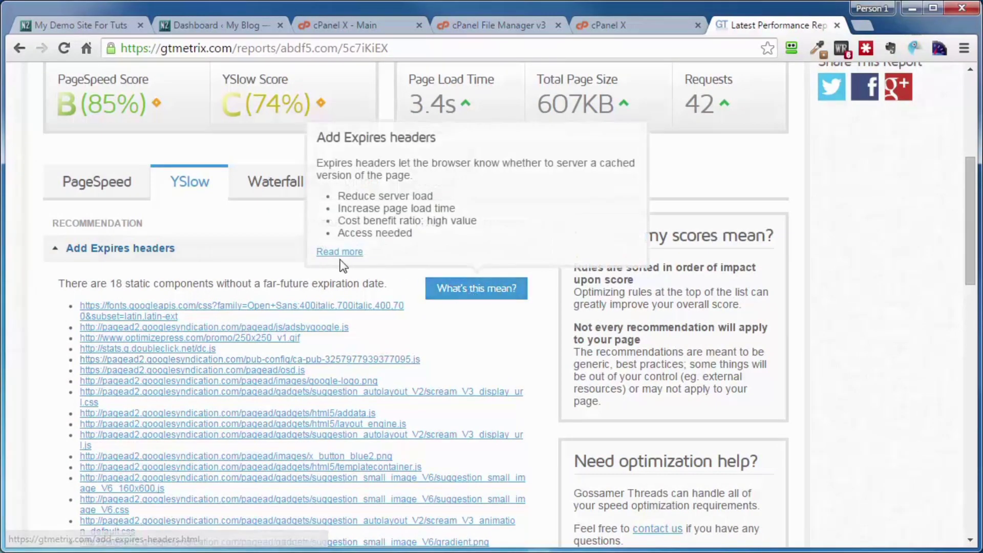
pyautogui.click(354, 253)
pyautogui.scroll(-8, 361, 359)
pyautogui.scroll(-15, 360, 353)
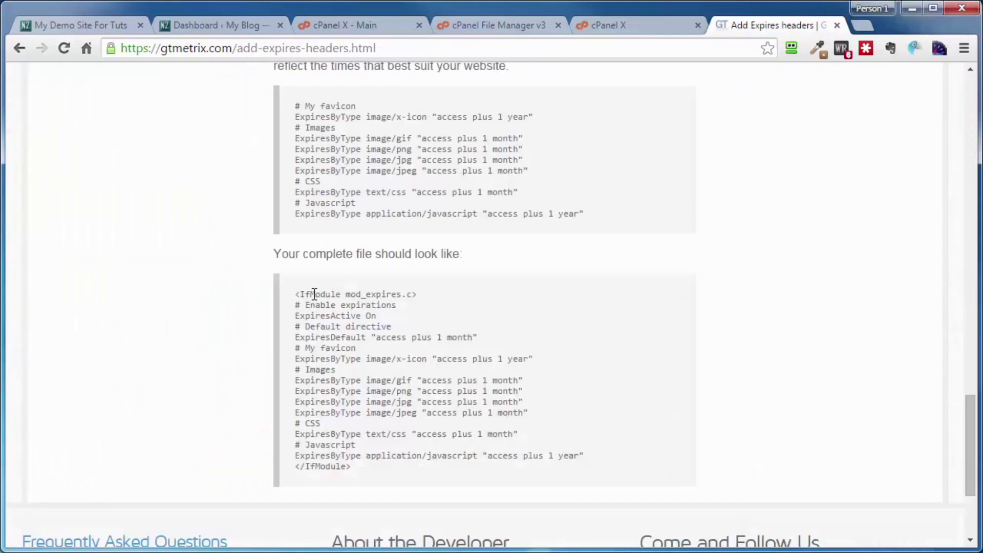